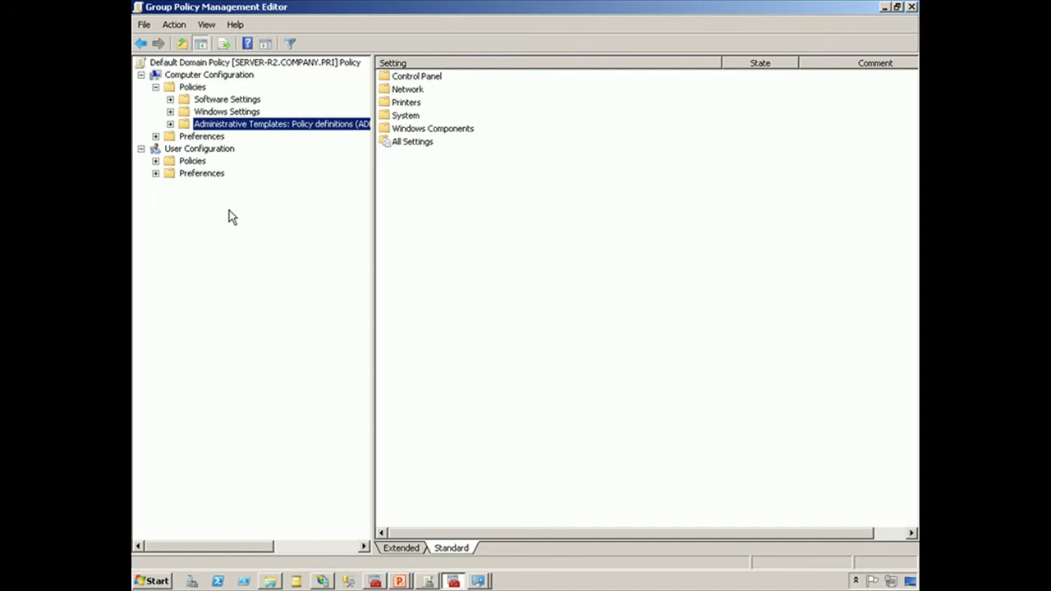
Expand Windows Settings > Security Settings and select Software Restriction Policies
click(170, 99)
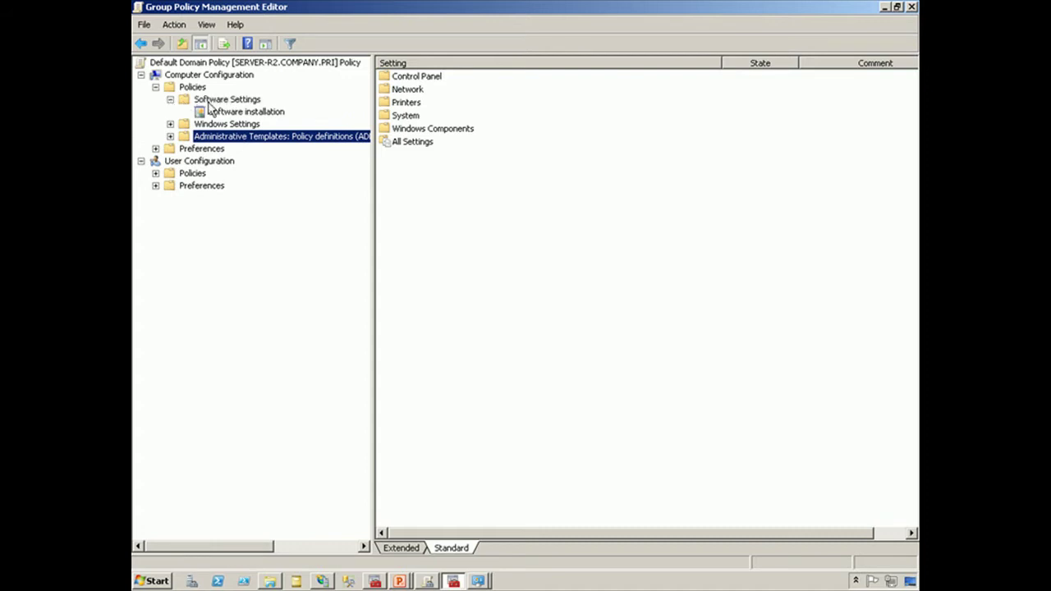
click(170, 100)
click(170, 112)
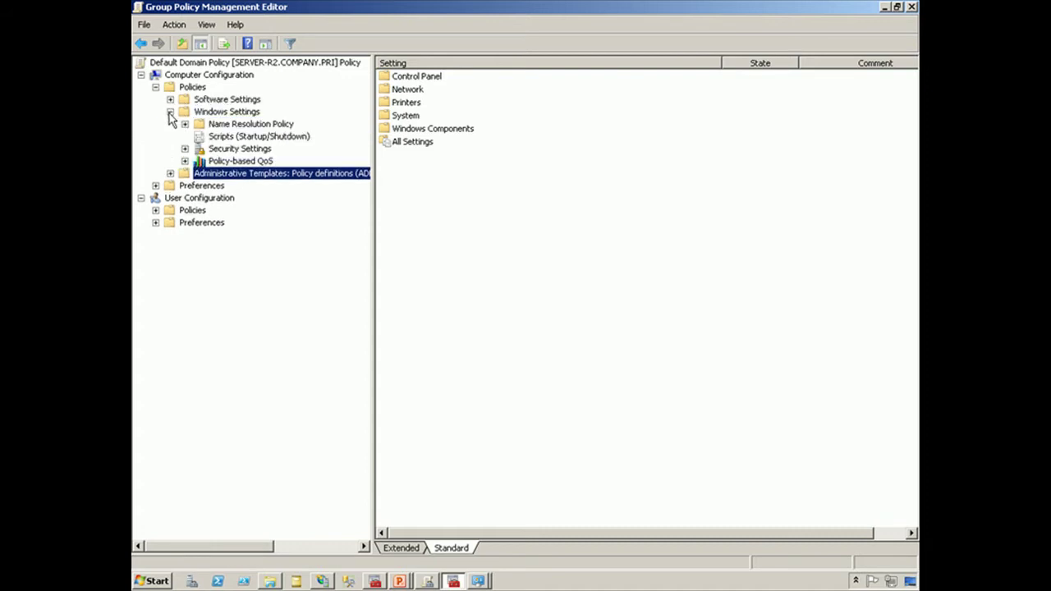
click(185, 148)
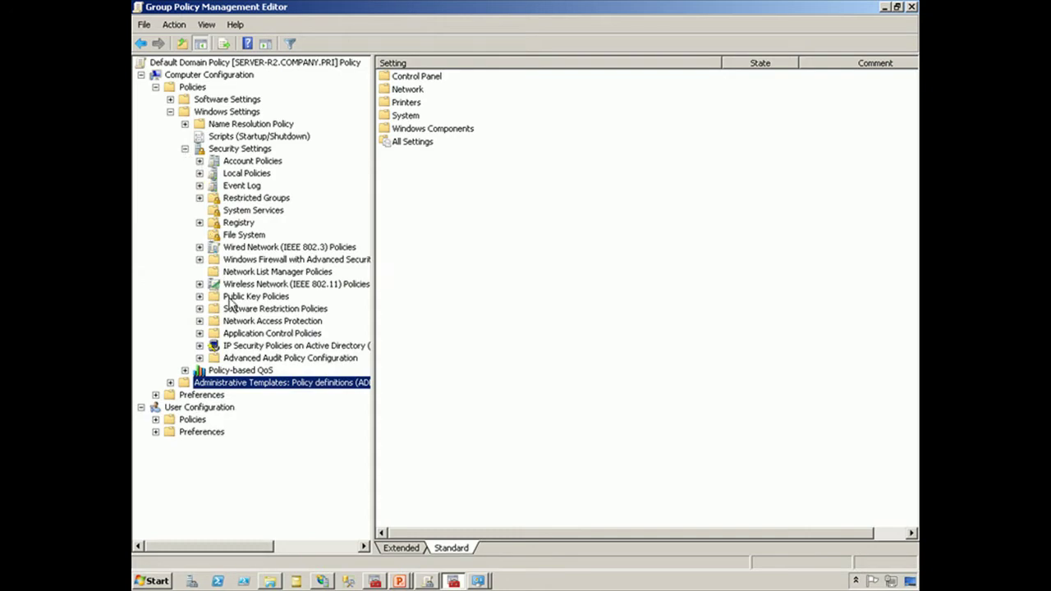
click(298, 309)
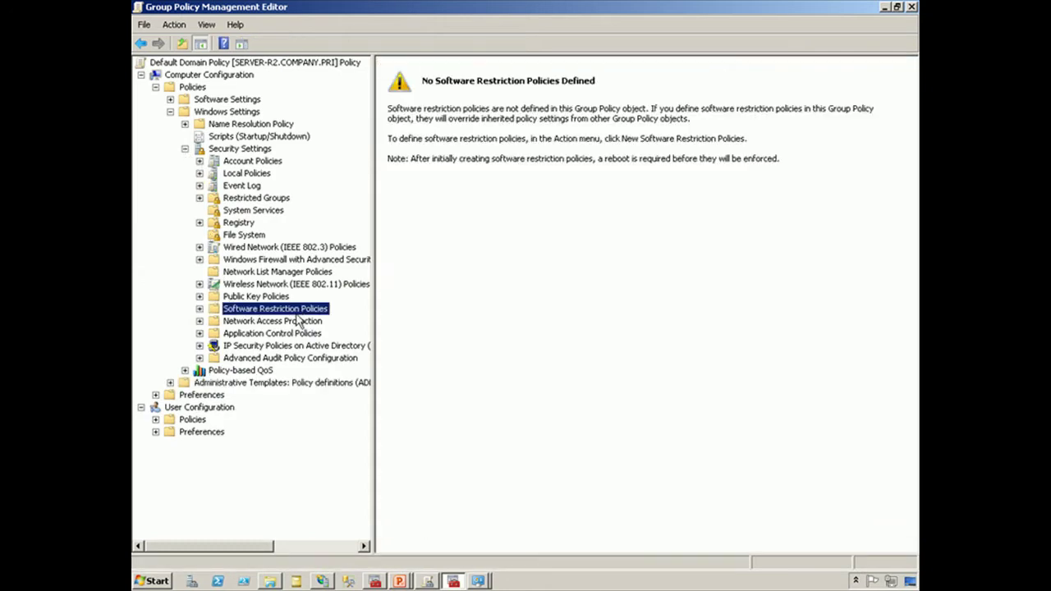
click(200, 310)
Create new Software Restriction Policies and open the Enforcement properties
right_click(304, 309)
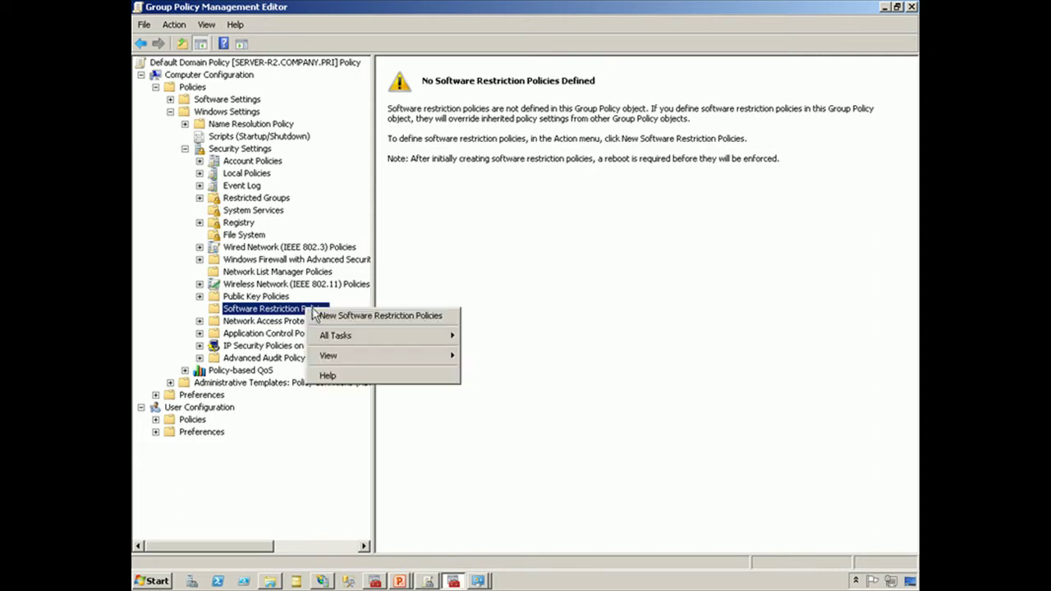
click(327, 318)
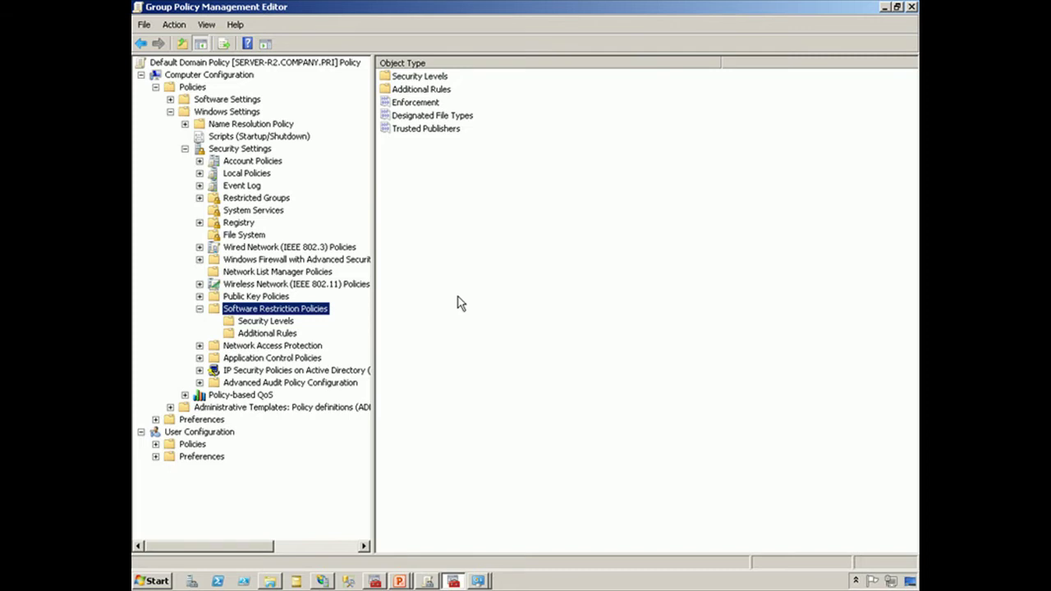
double_click(419, 103)
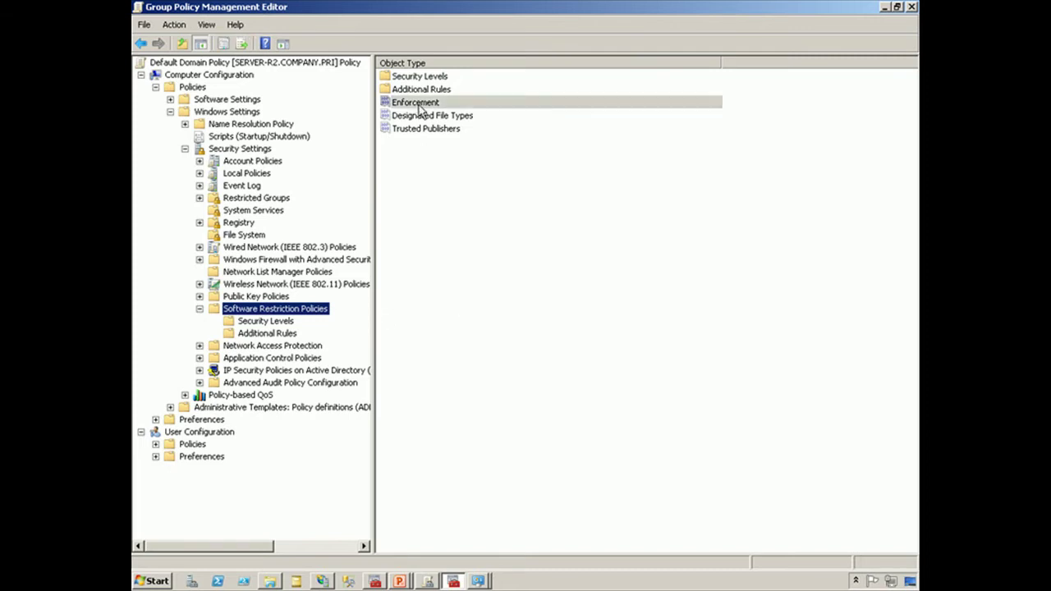
key(Escape)
double_click(420, 104)
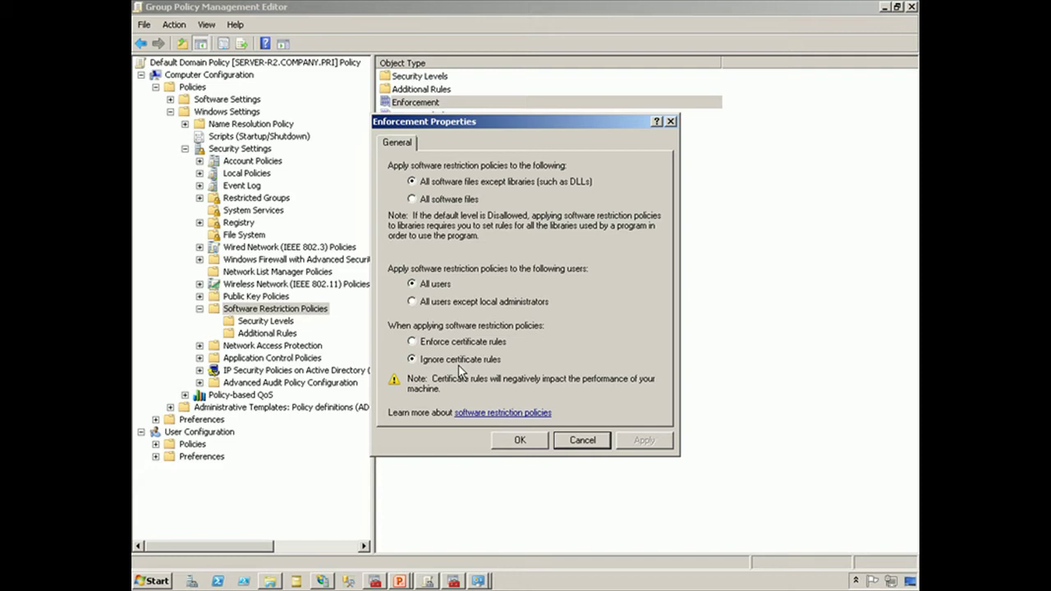
click(578, 442)
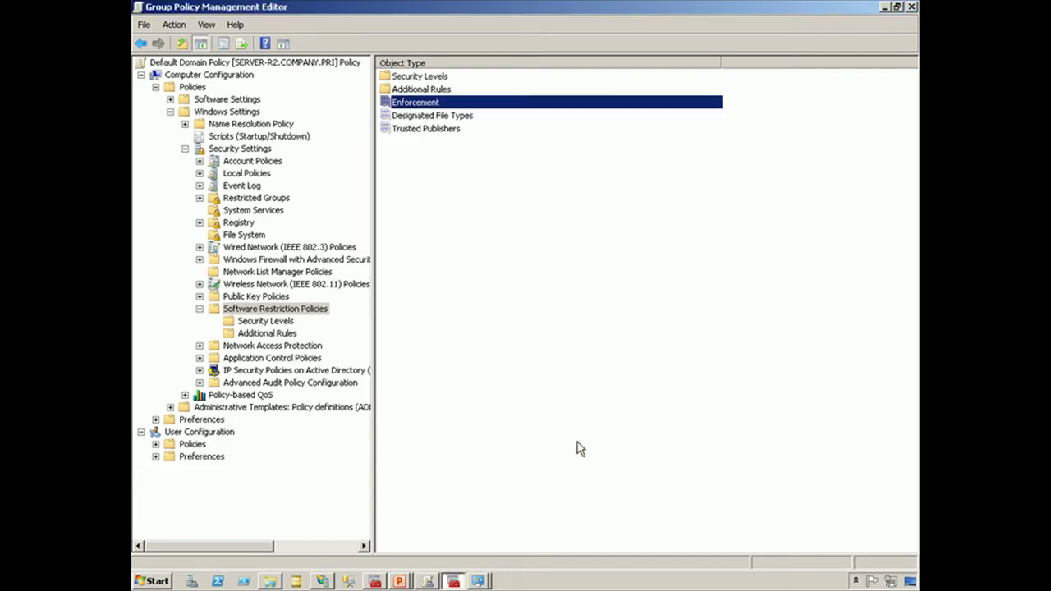
Review the Designated File Types list (EXE, HLP, HTA) and close it unchanged
double_click(460, 119)
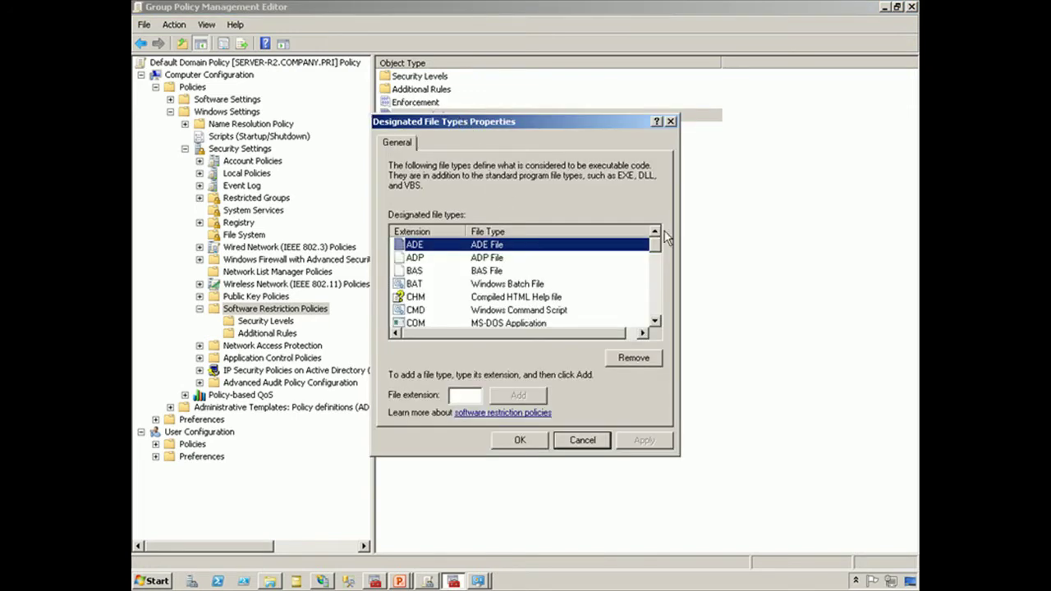
drag(661, 250, 654, 271)
click(412, 261)
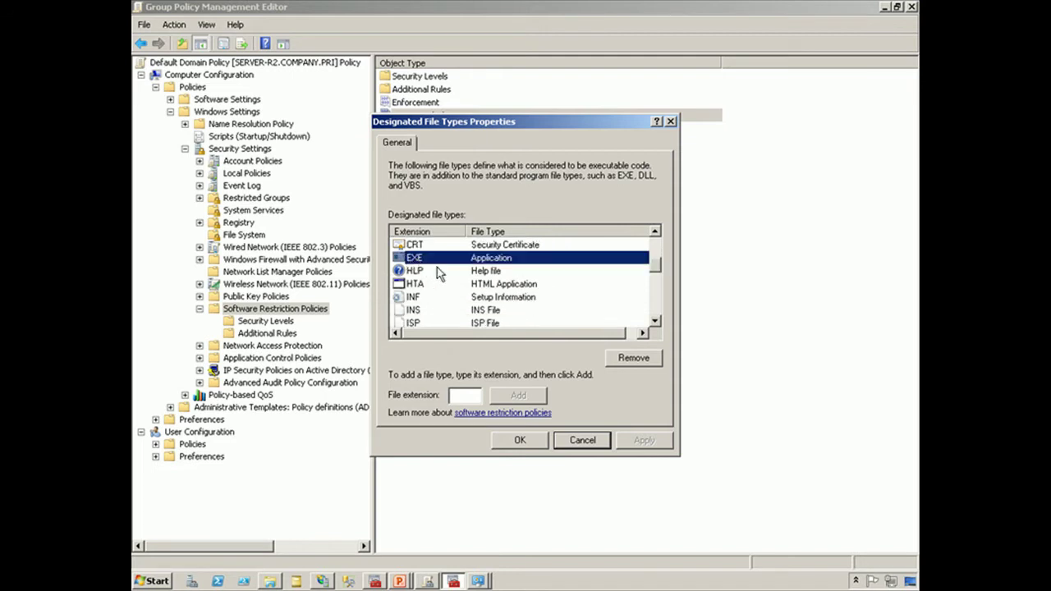
click(417, 271)
click(419, 284)
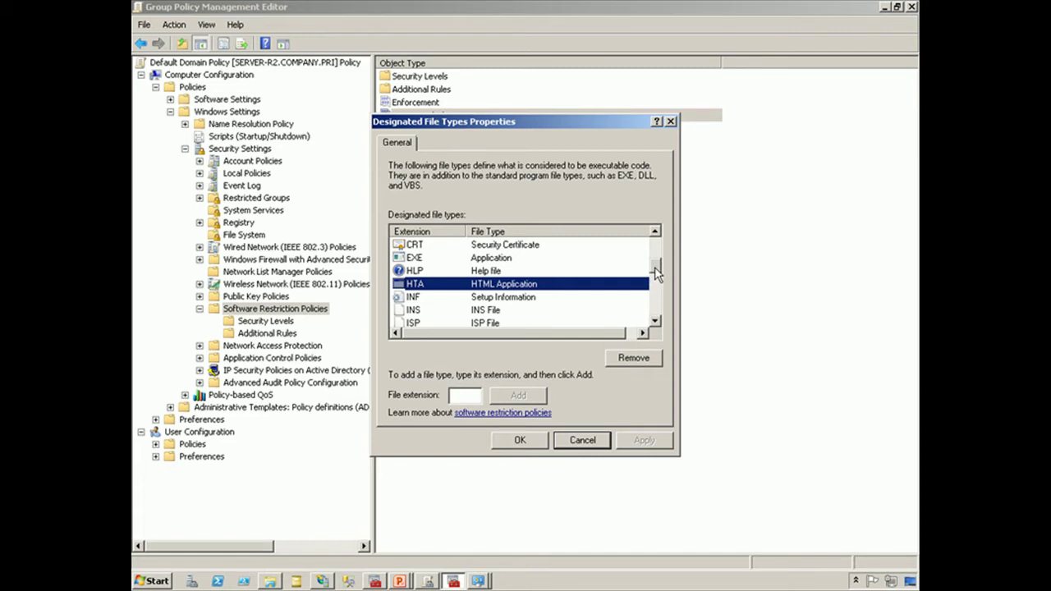
scroll(655, 274, down, 3)
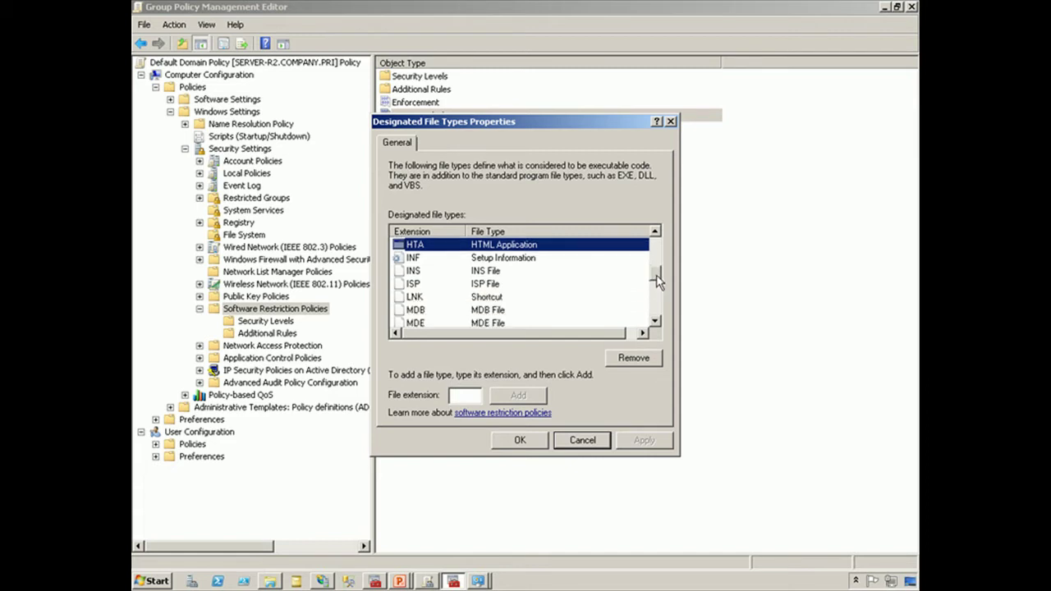
scroll(656, 274, up, 3)
drag(655, 273, 655, 256)
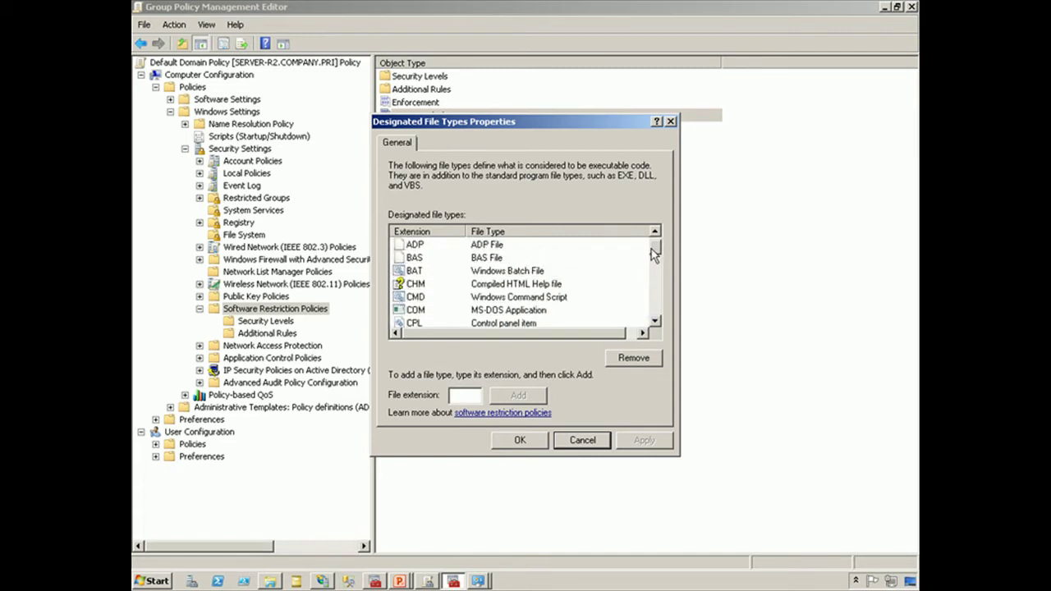
click(585, 442)
Open the Trusted Publishers properties
click(433, 130)
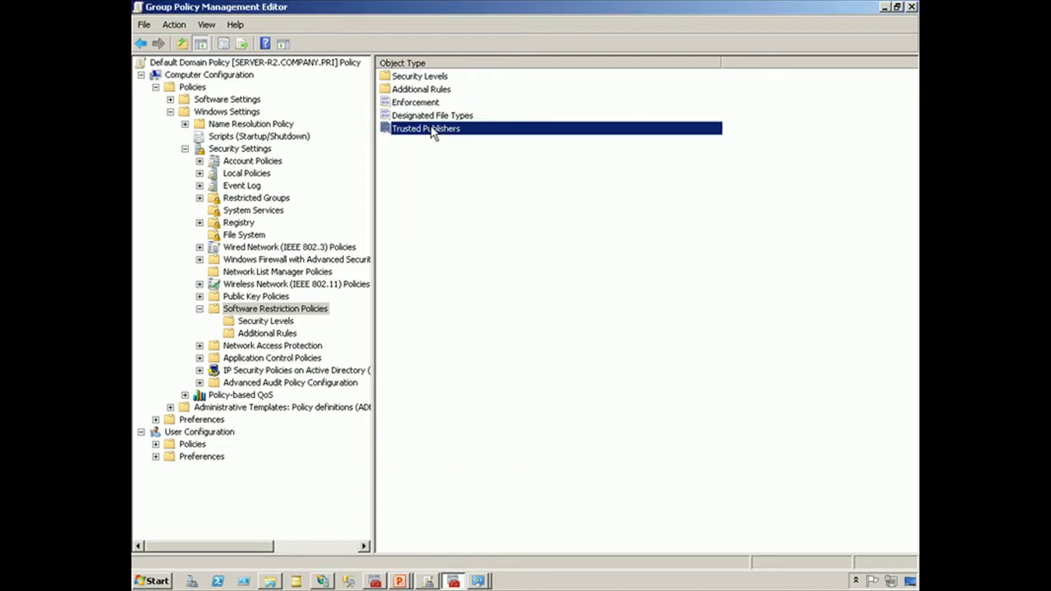
double_click(433, 130)
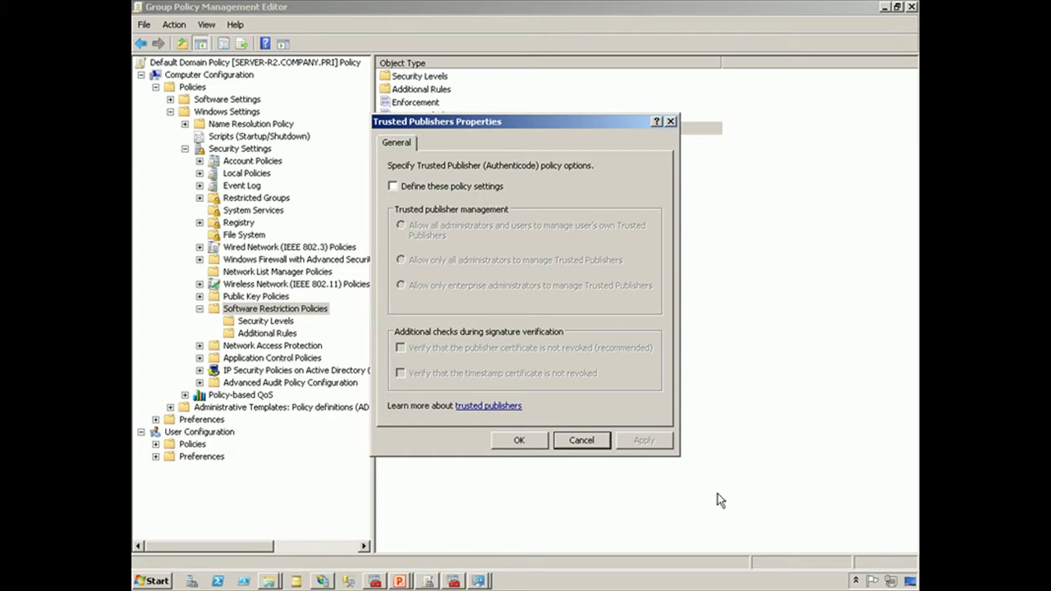
right_click(268, 581)
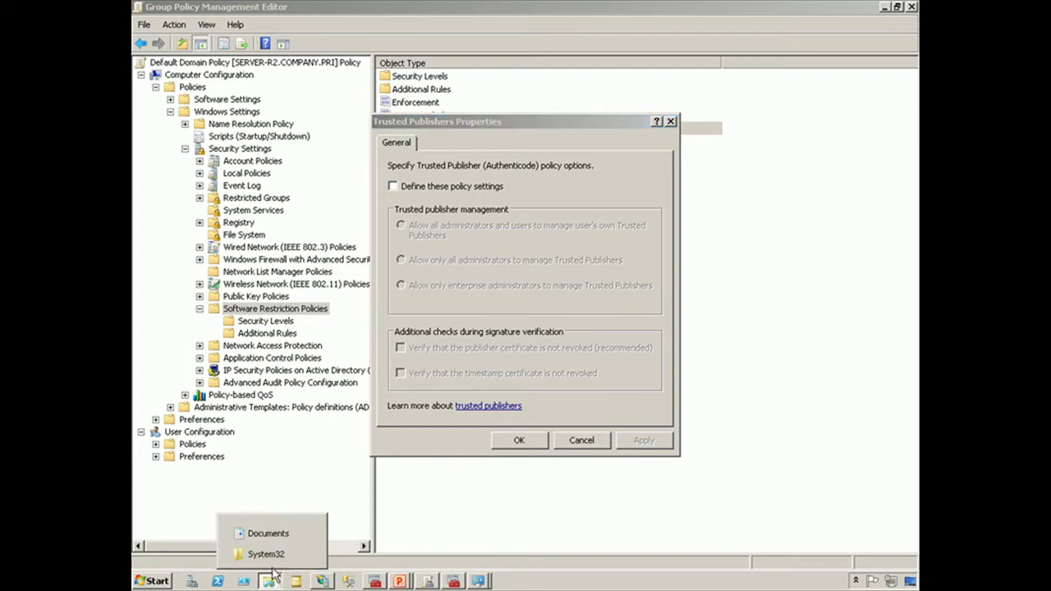
click(274, 556)
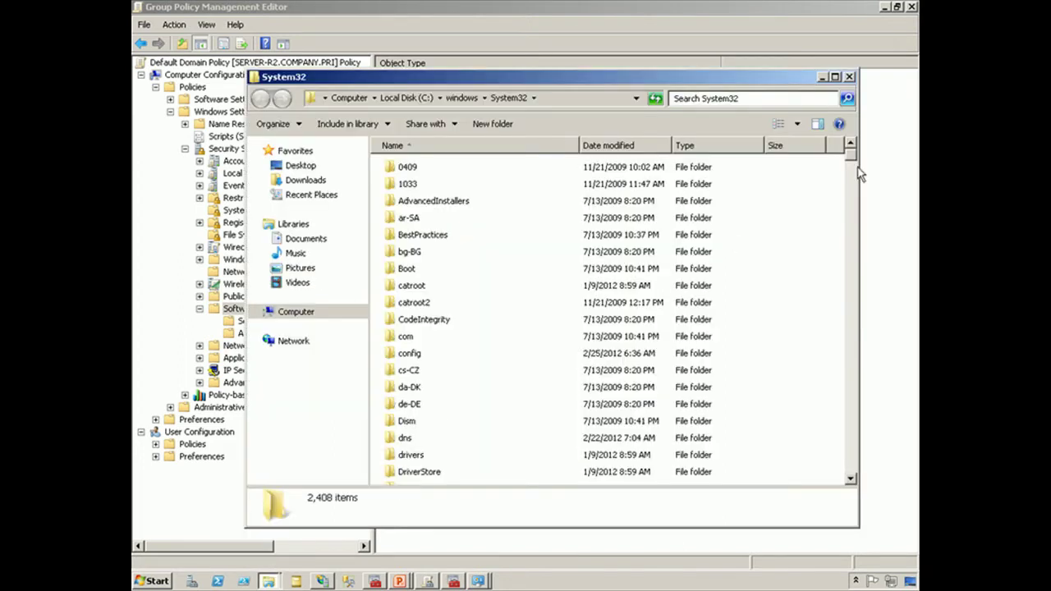
drag(851, 160, 856, 348)
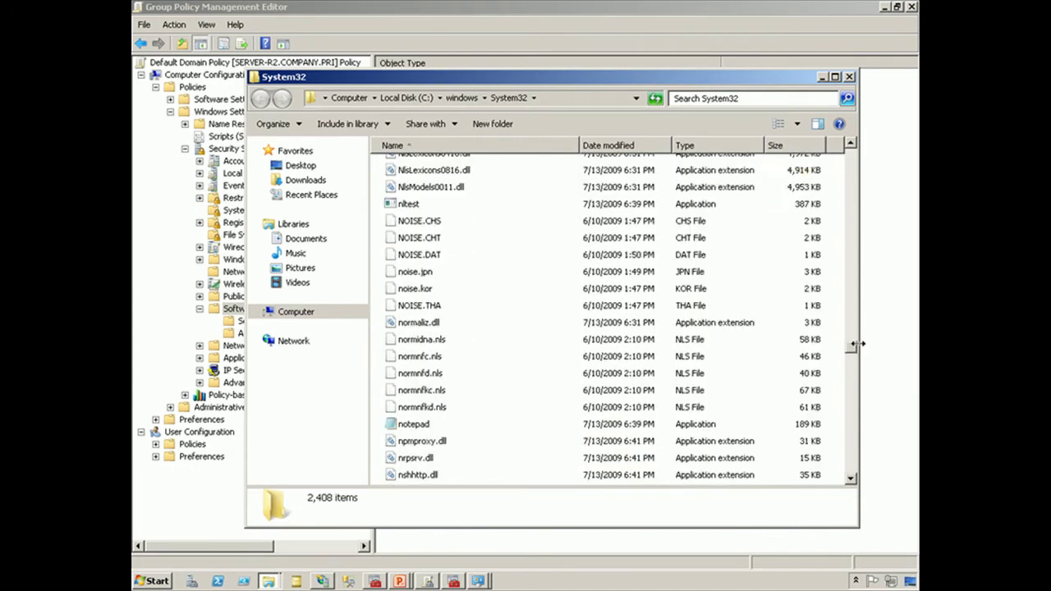
click(419, 423)
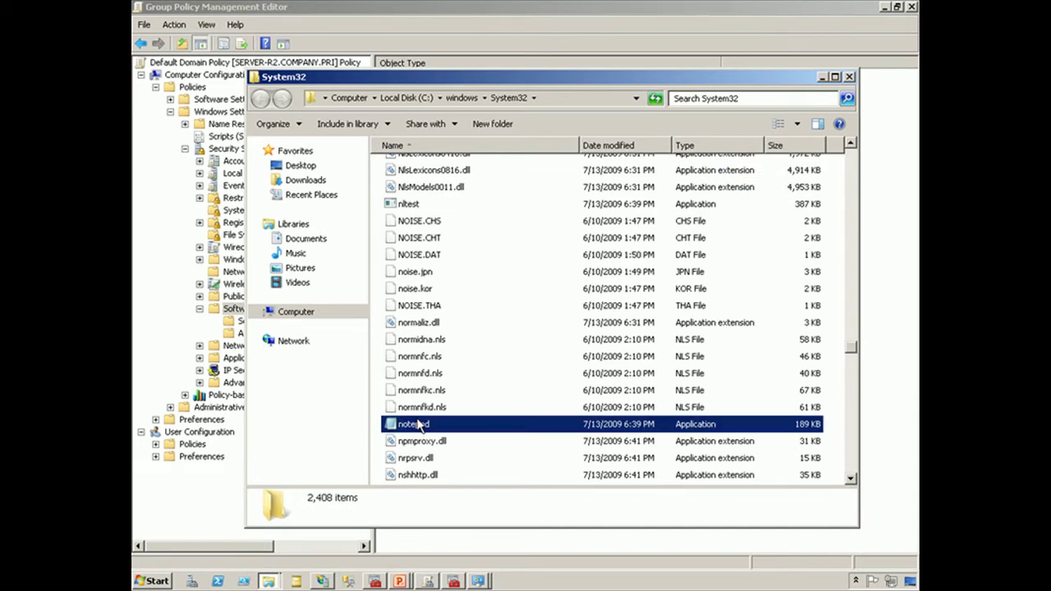
right_click(419, 424)
click(444, 413)
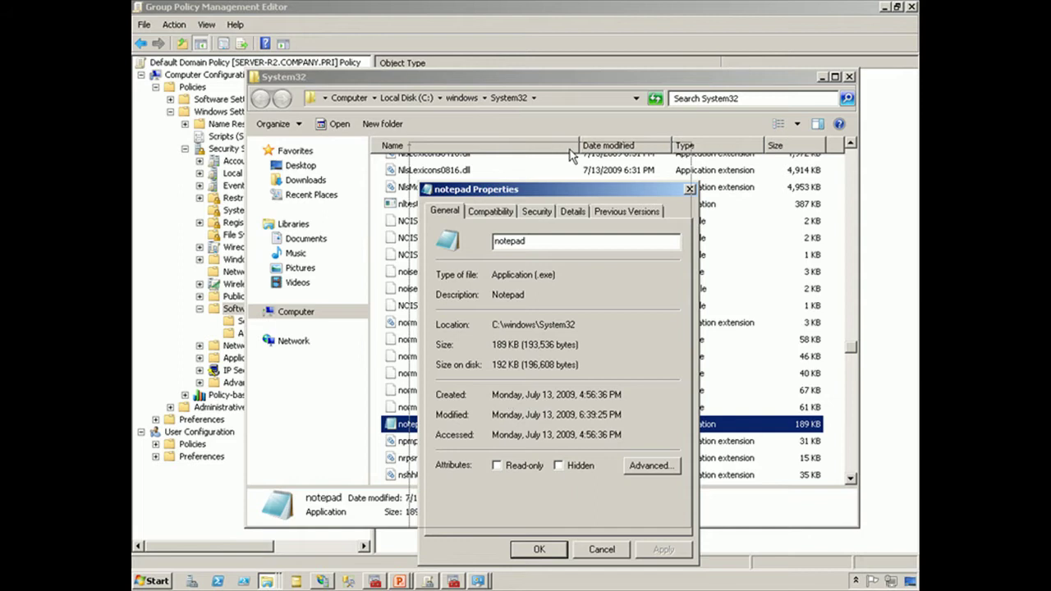
drag(573, 189, 565, 151)
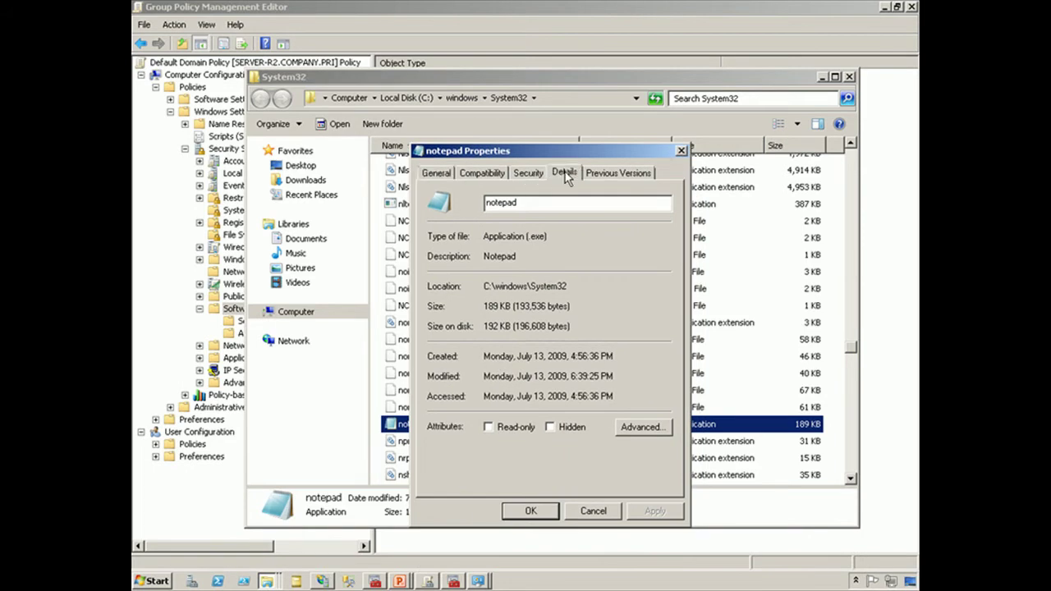
click(565, 173)
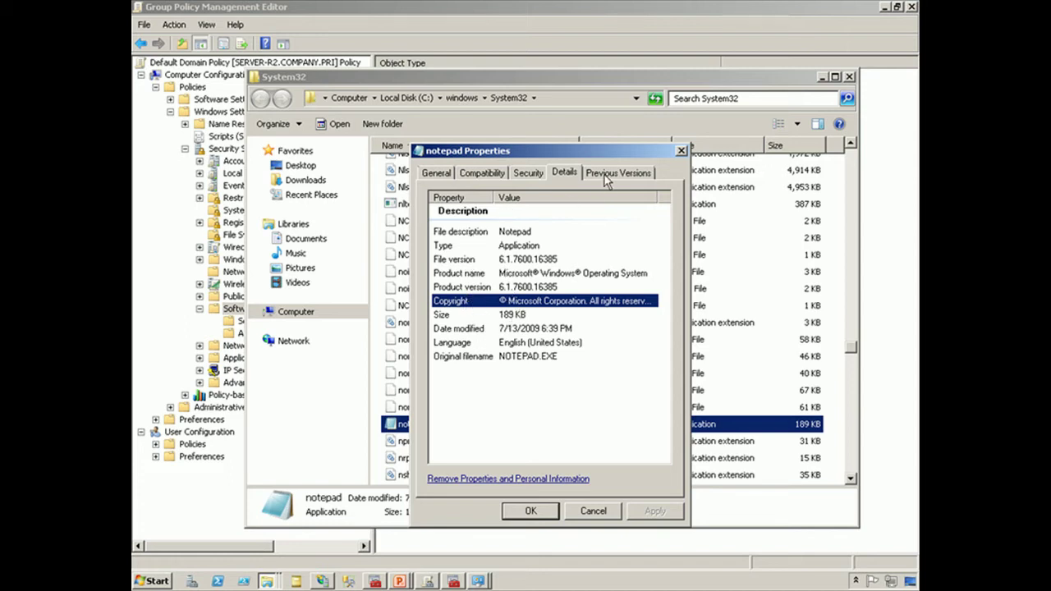
click(590, 513)
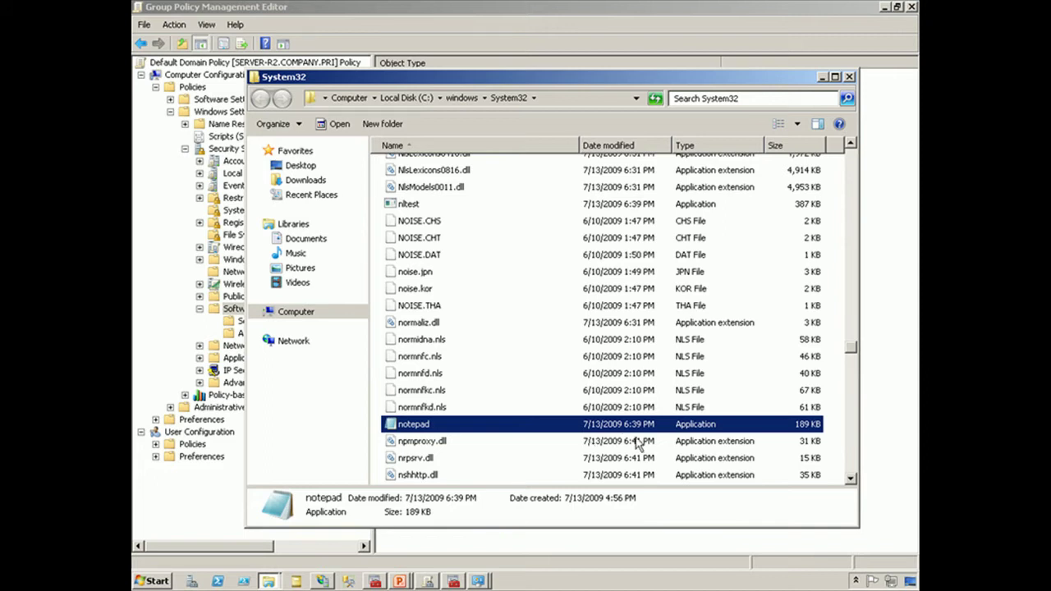
Cancel Trusted Publishers undefined and list the Disallowed, Basic User and Unrestricted security levels
click(850, 77)
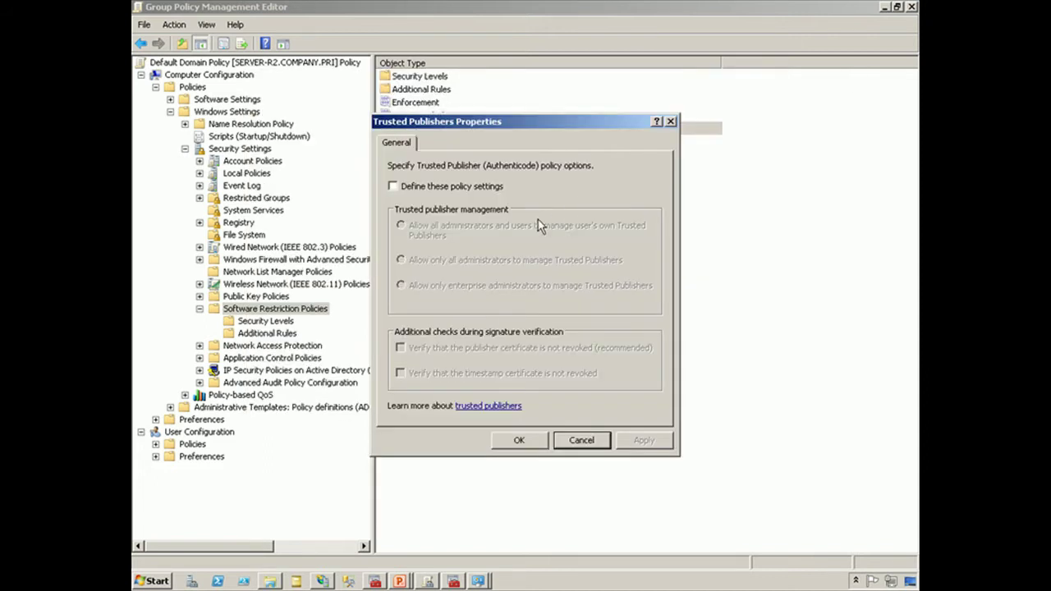
click(476, 187)
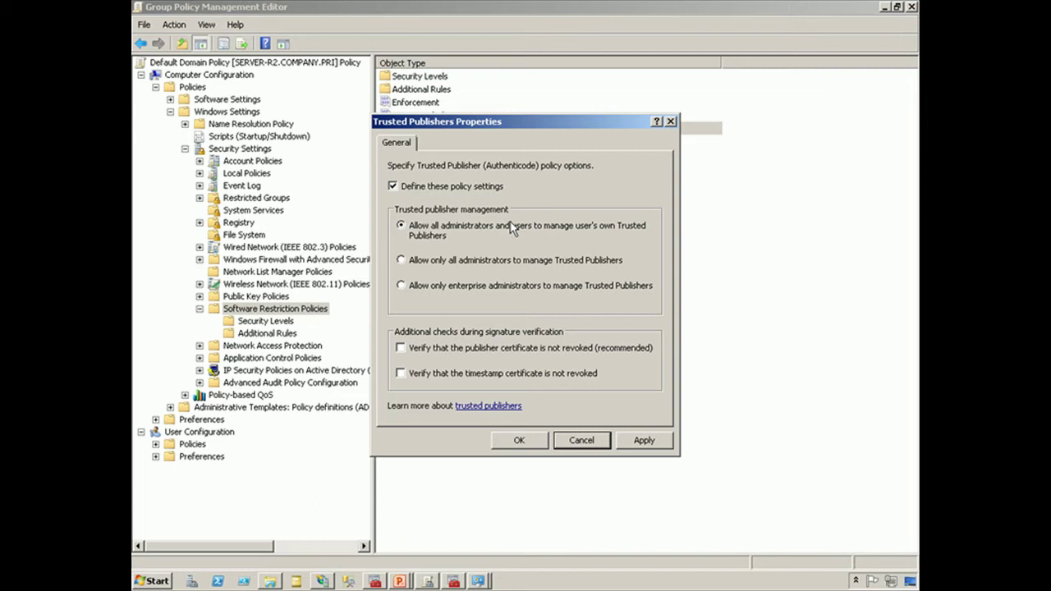
click(487, 190)
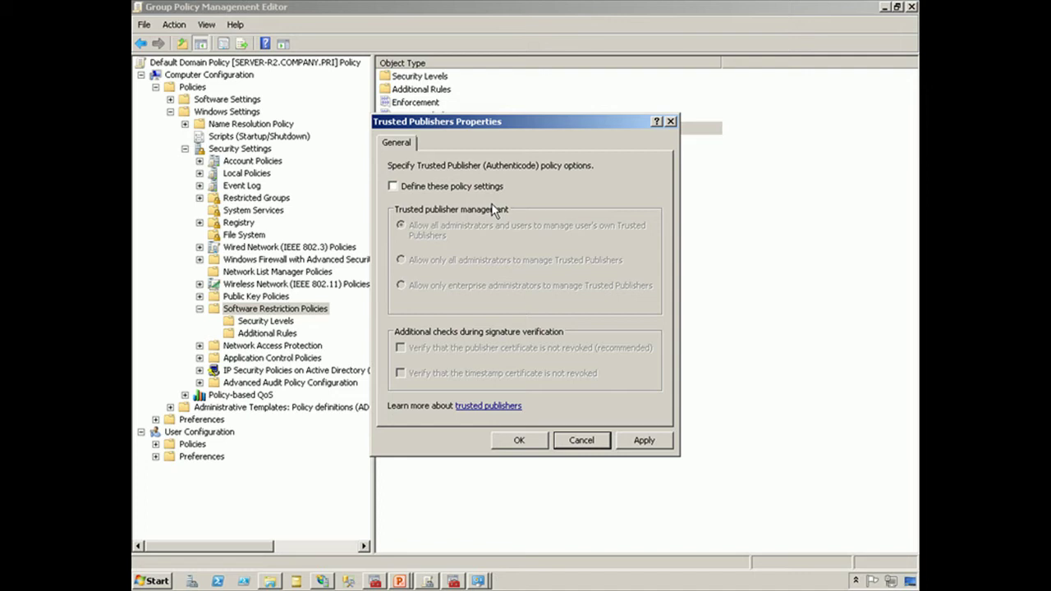
click(581, 441)
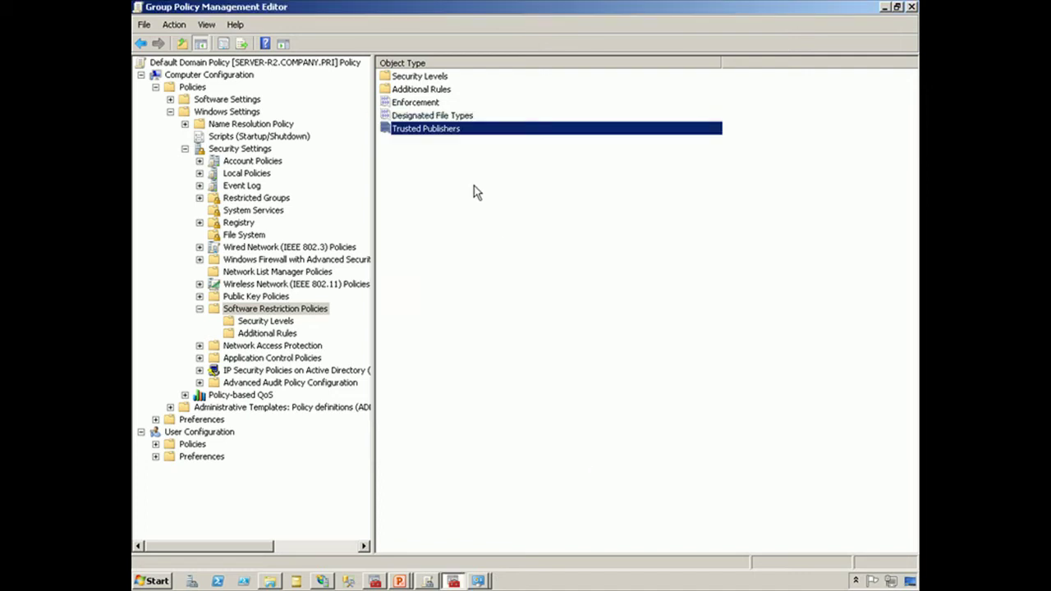
click(278, 324)
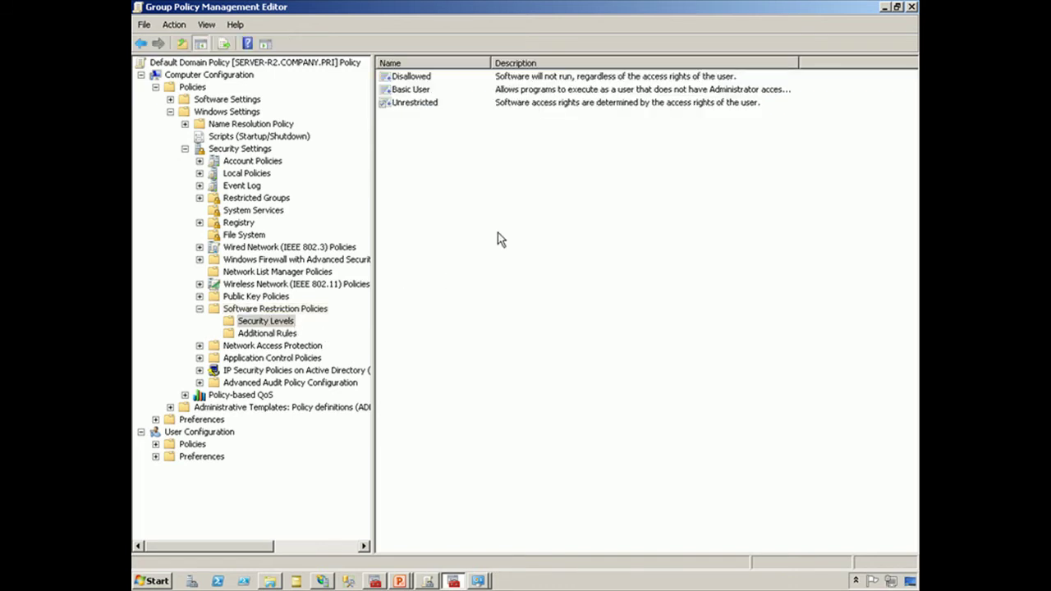
double_click(426, 76)
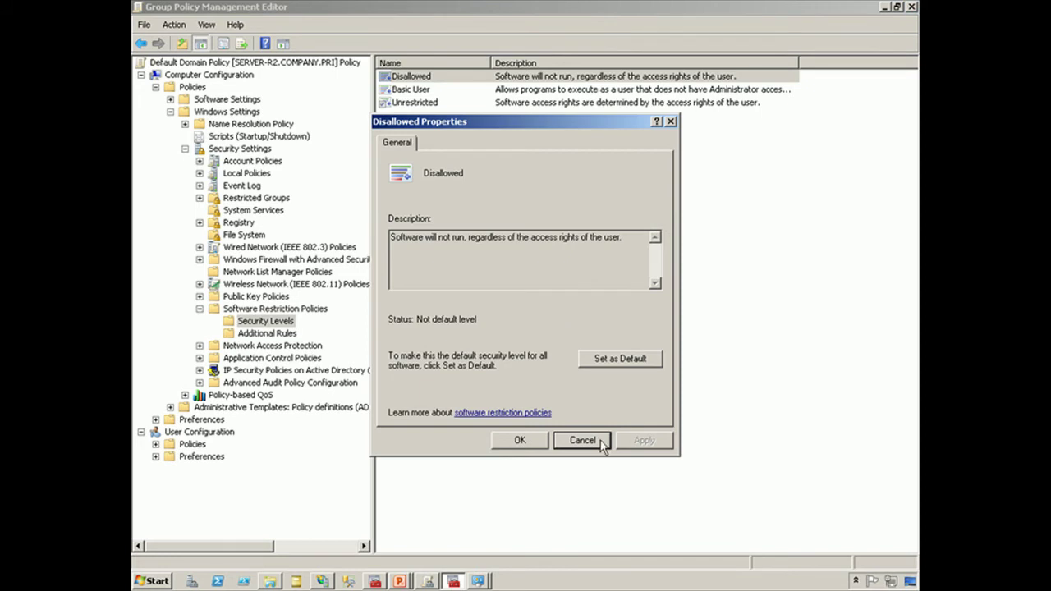
click(596, 442)
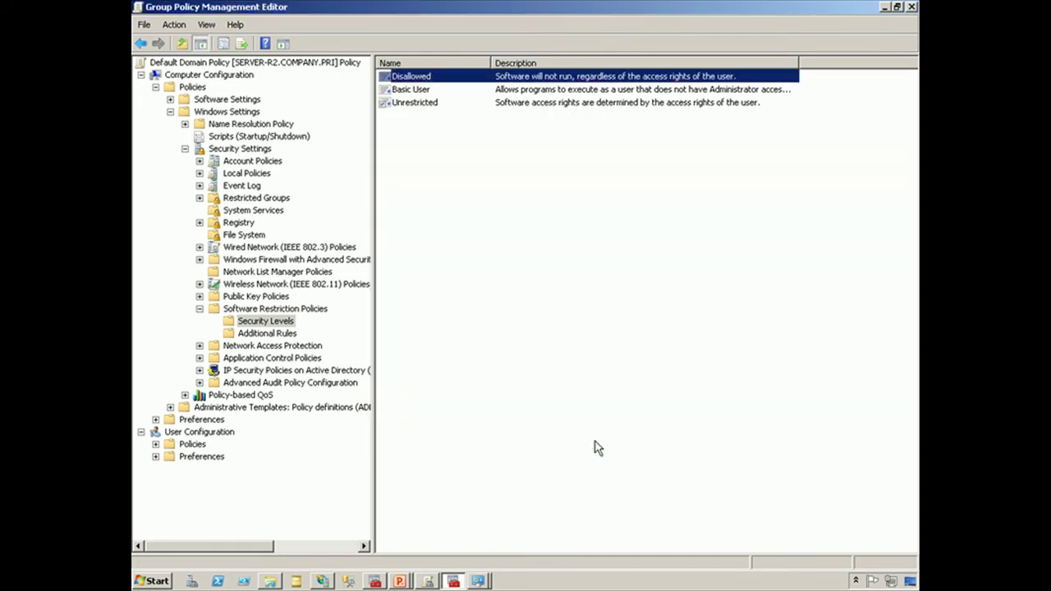
double_click(420, 90)
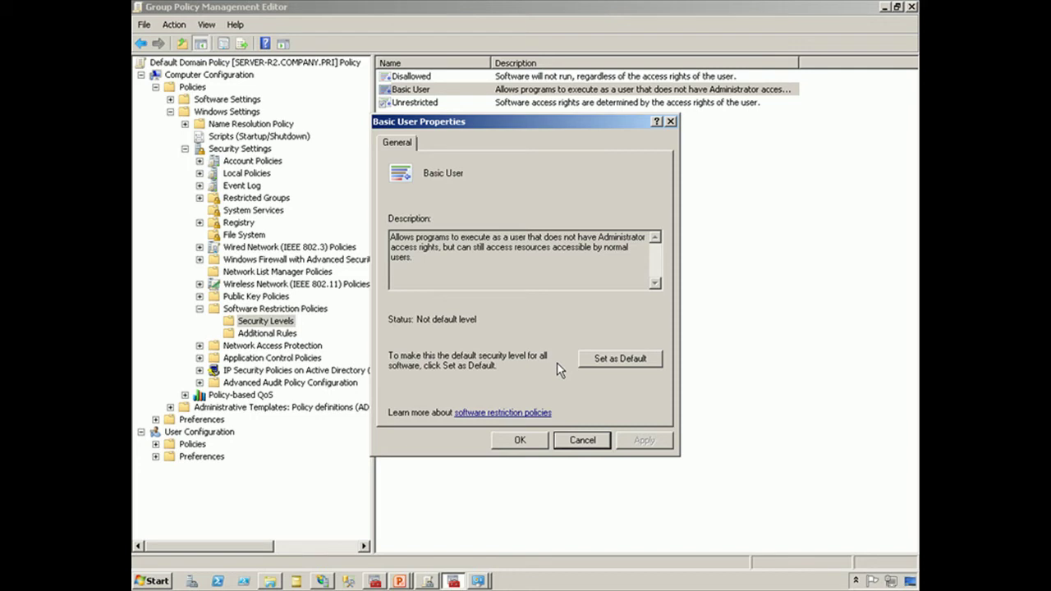
click(590, 441)
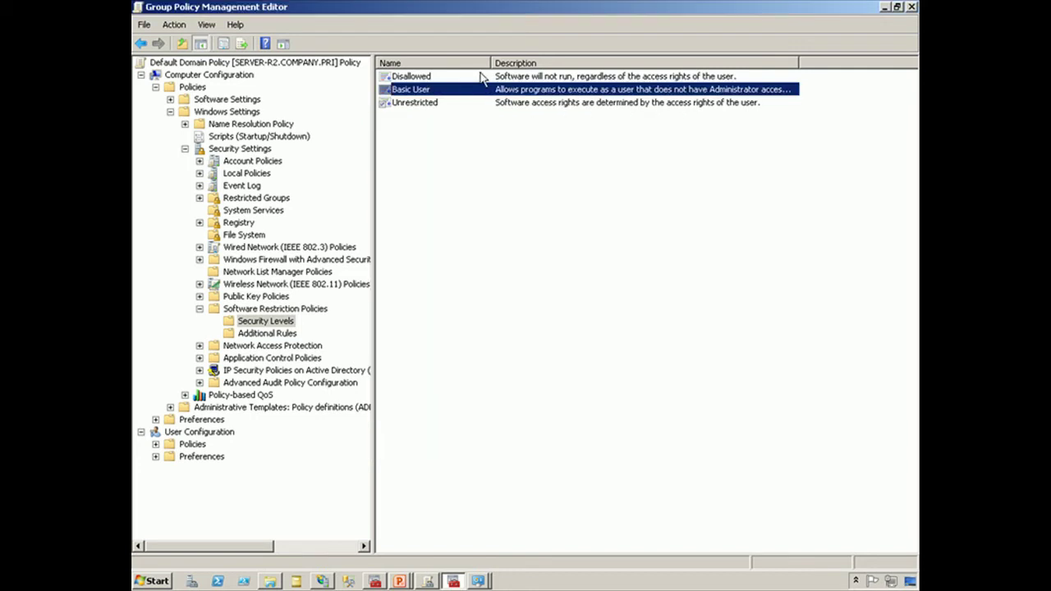
double_click(435, 102)
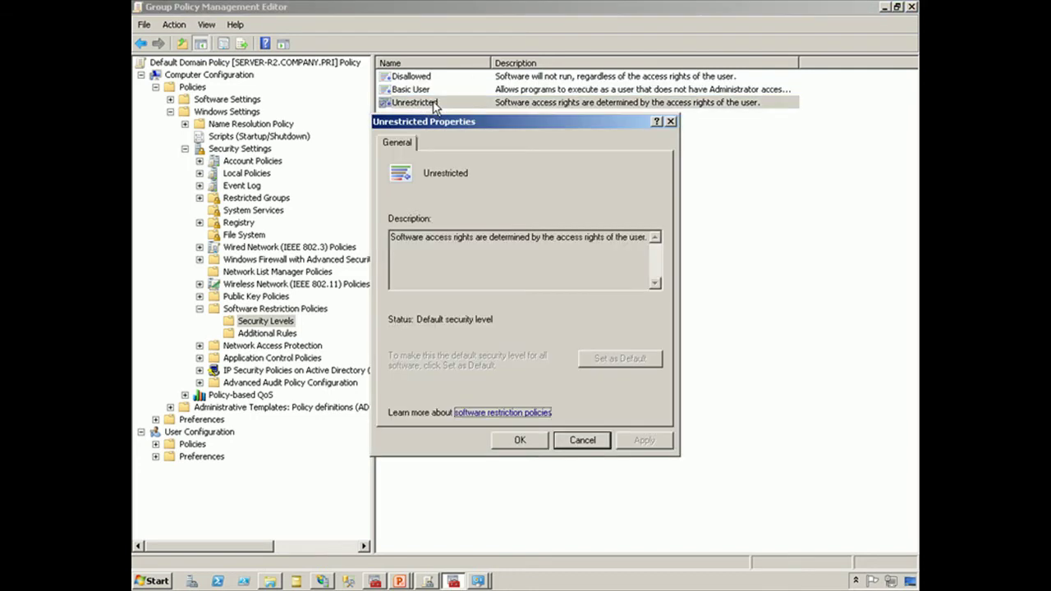
click(601, 443)
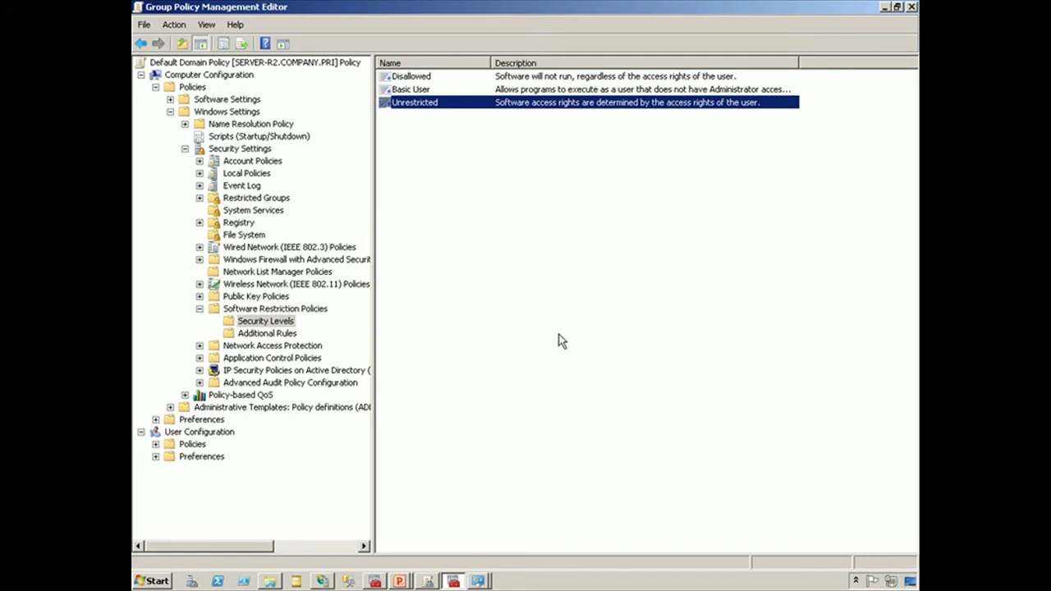
View the two Additional Rules path rules, then return to the Software Restriction Policies object types
click(288, 334)
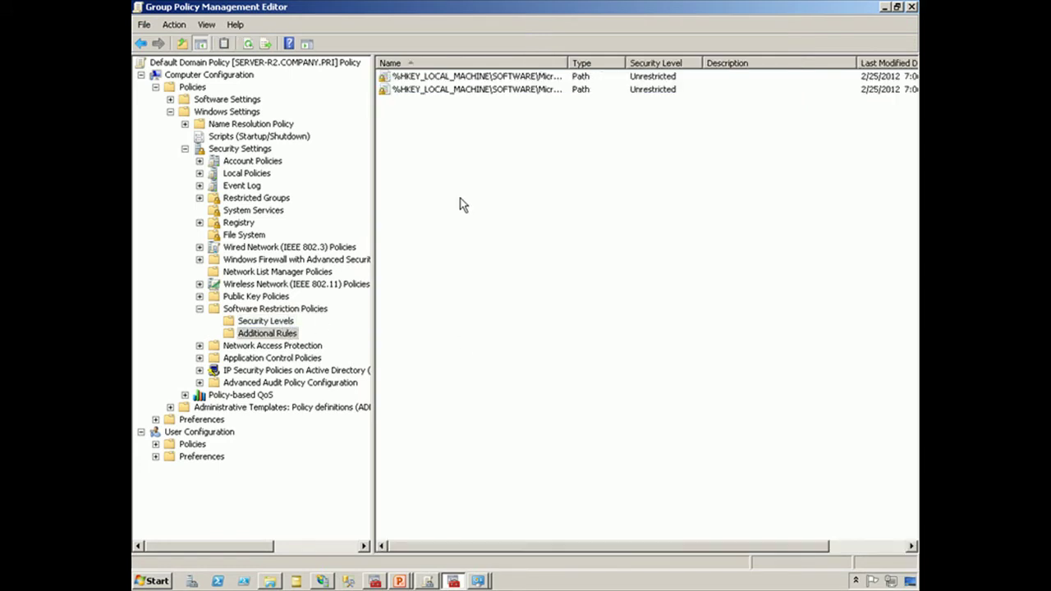
click(317, 310)
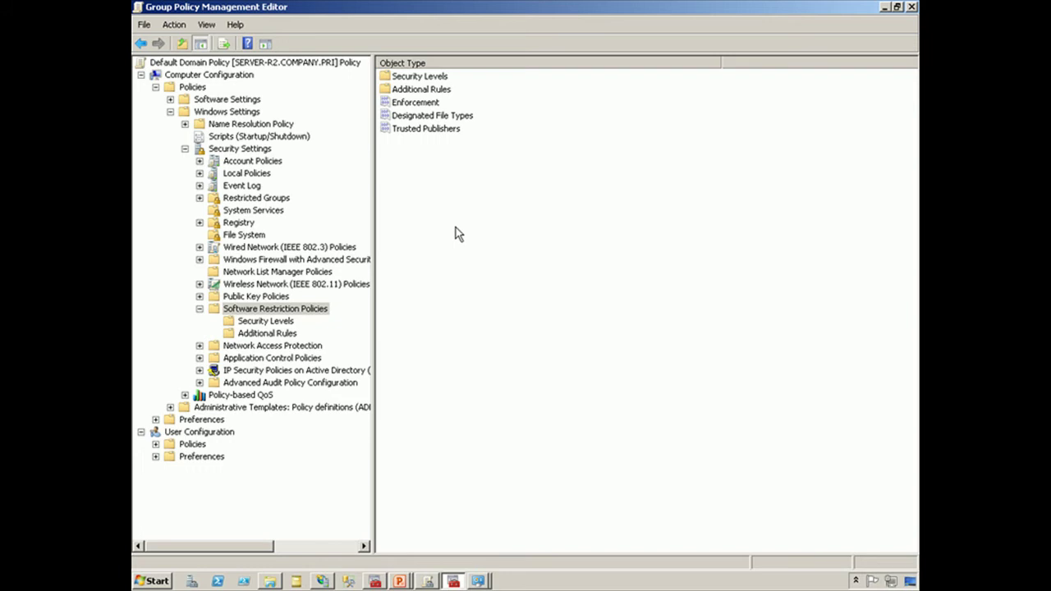
Reopen Additional Rules and inspect the first registry path rule without changing it
click(286, 335)
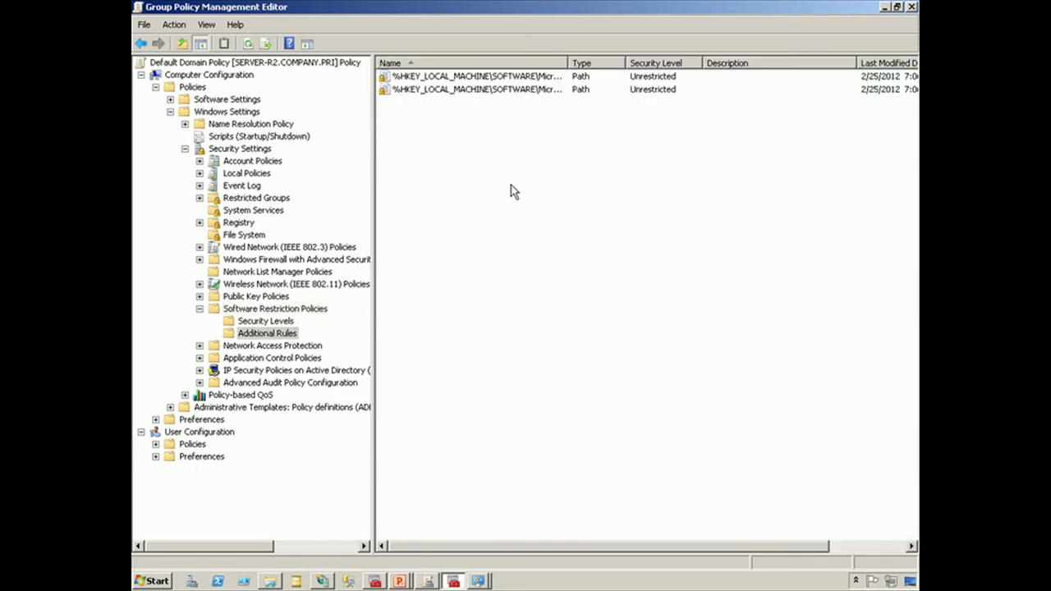
right_click(474, 183)
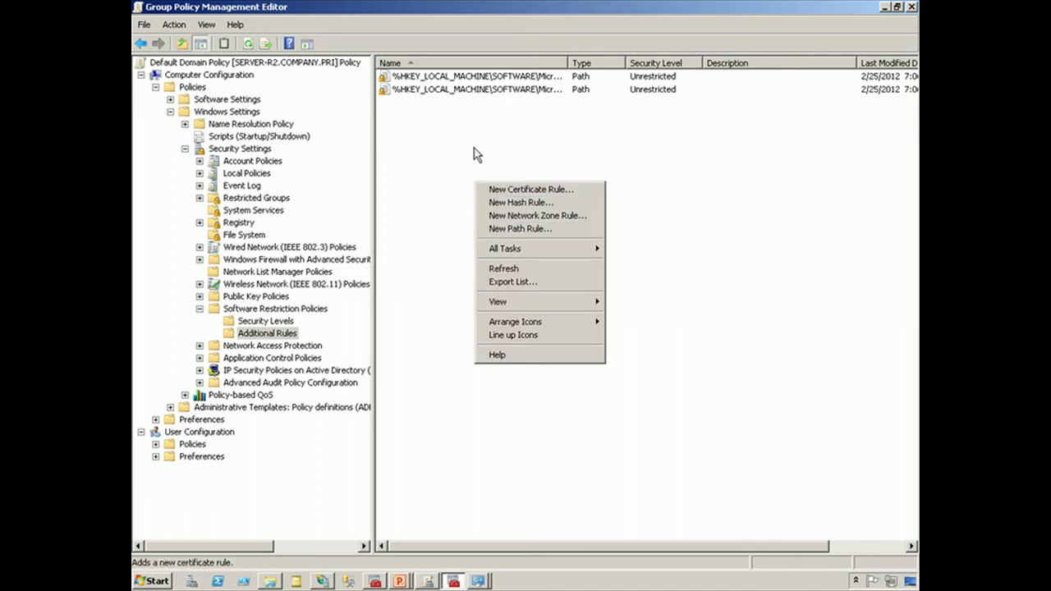
click(474, 147)
double_click(479, 76)
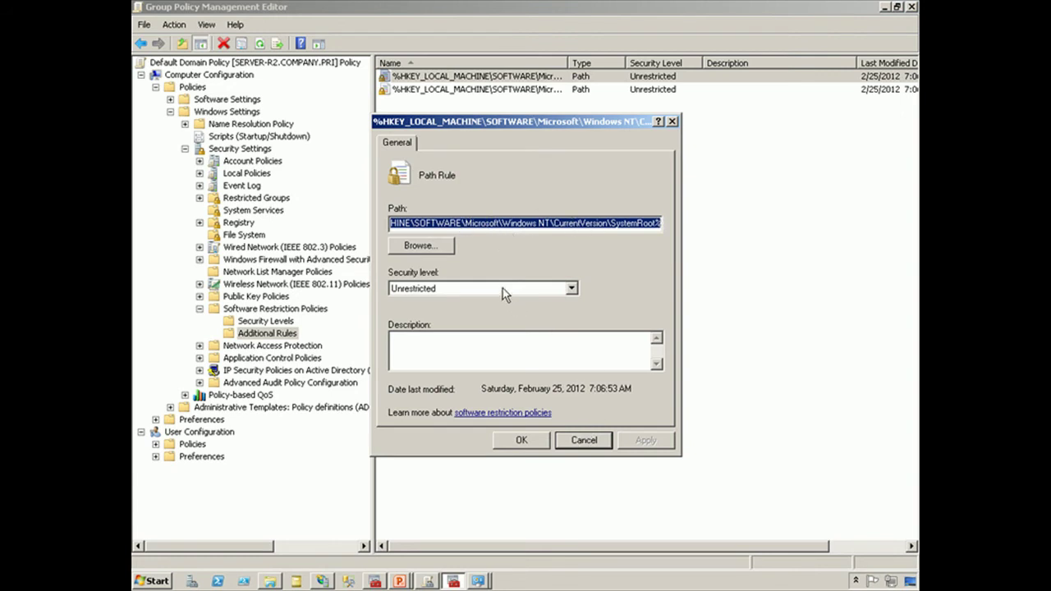
click(584, 440)
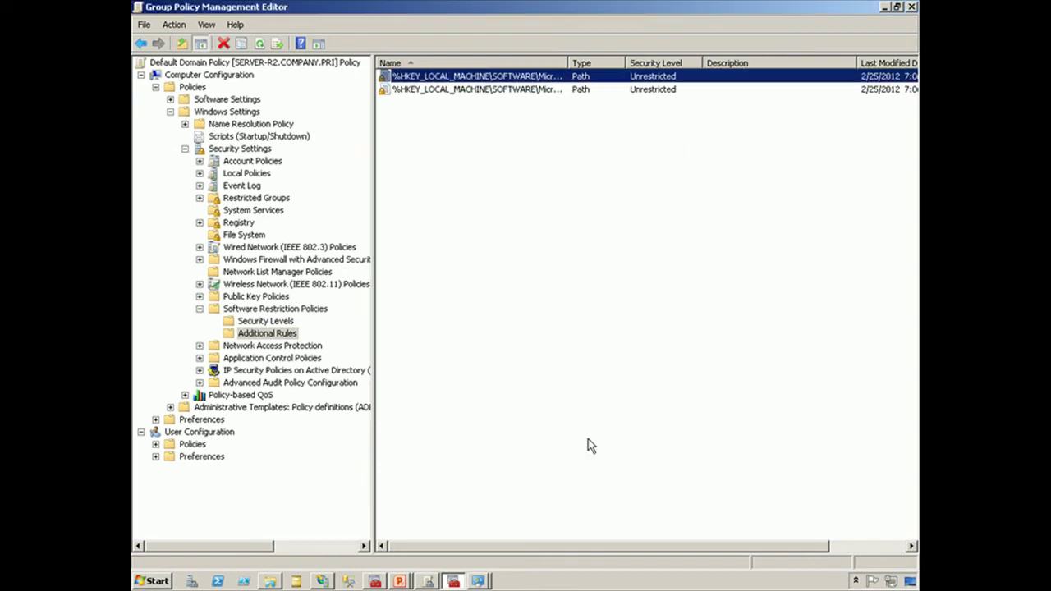
Start a new hash rule using c:\windows\system32\notepad.exe as the file
right_click(509, 237)
click(534, 257)
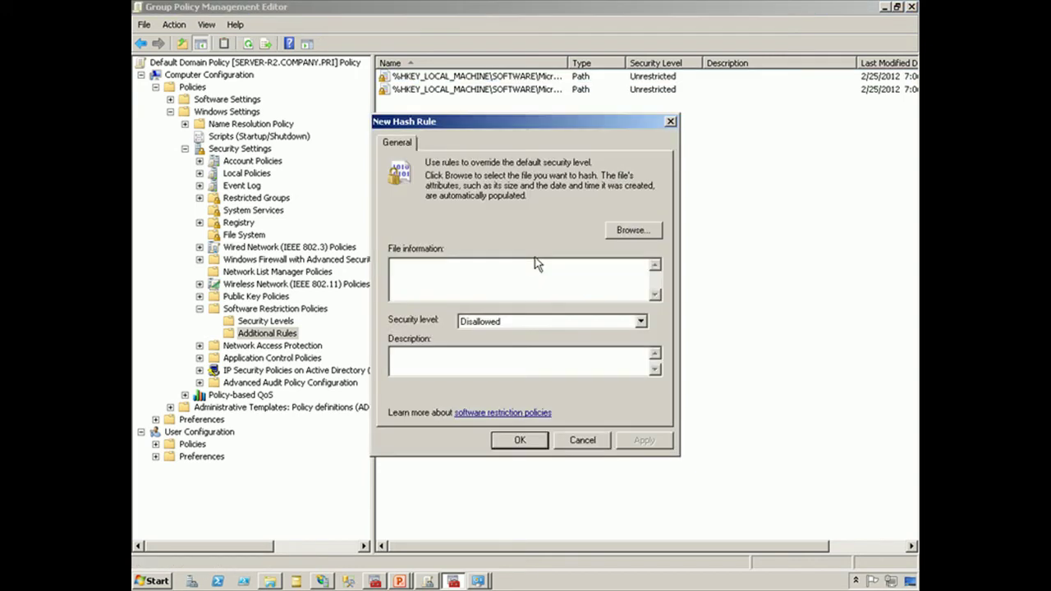
click(621, 231)
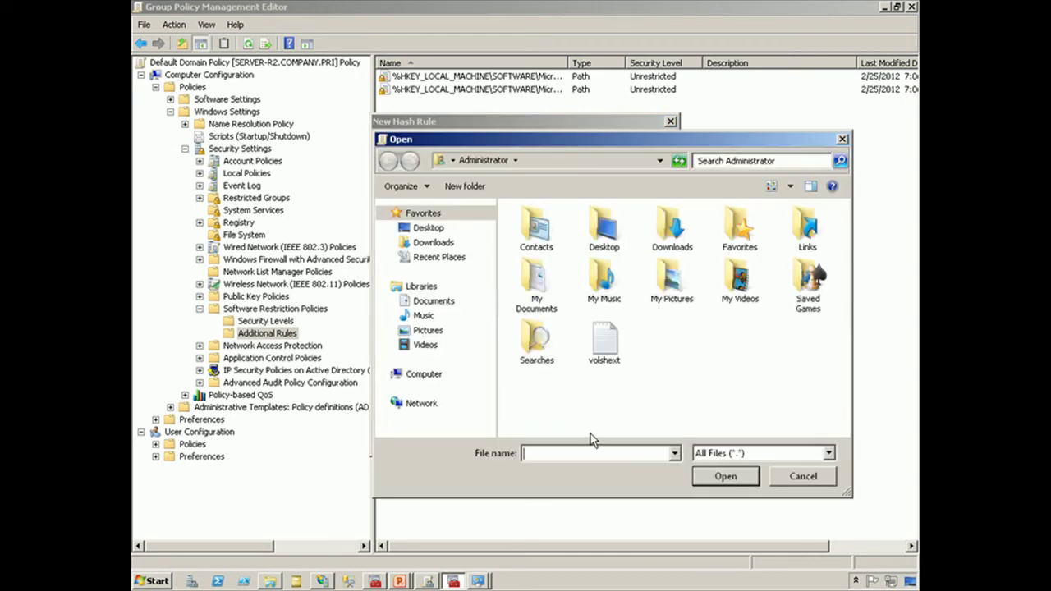
text(c:\windows\s)
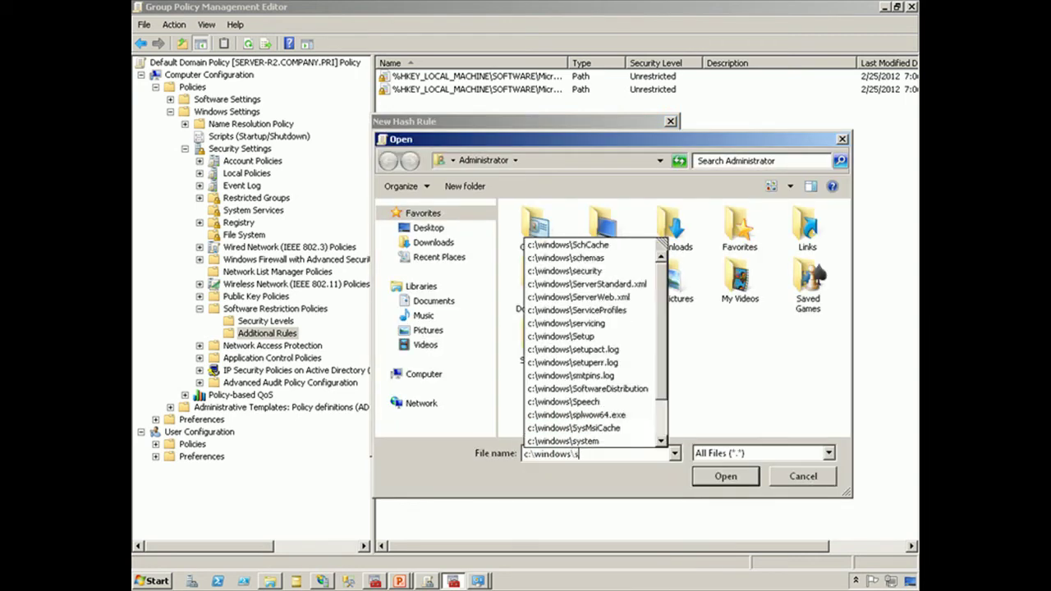
text(ystem32\note)
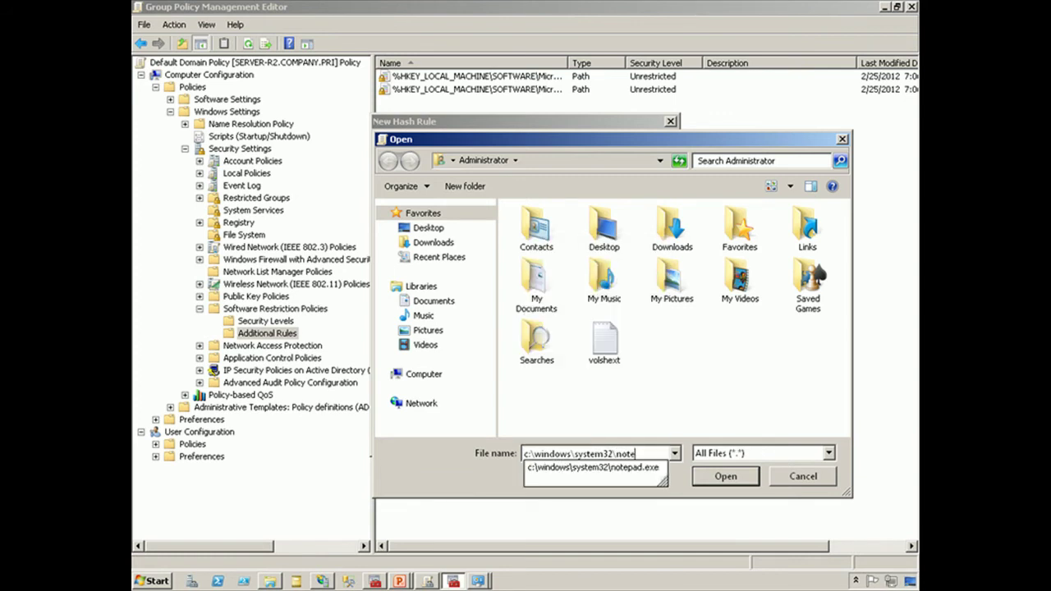
key(Down)
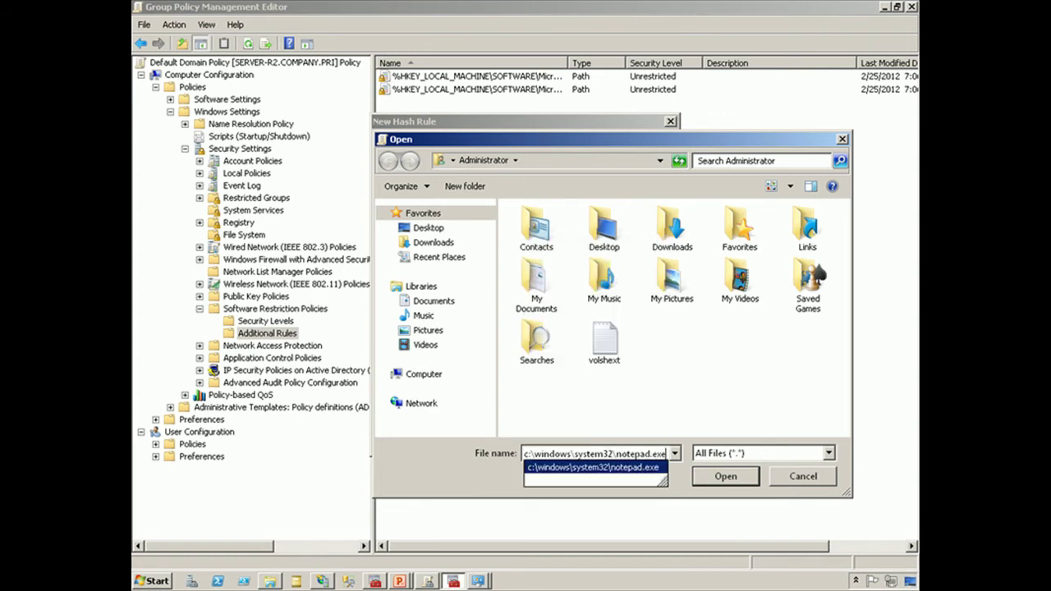
key(Return)
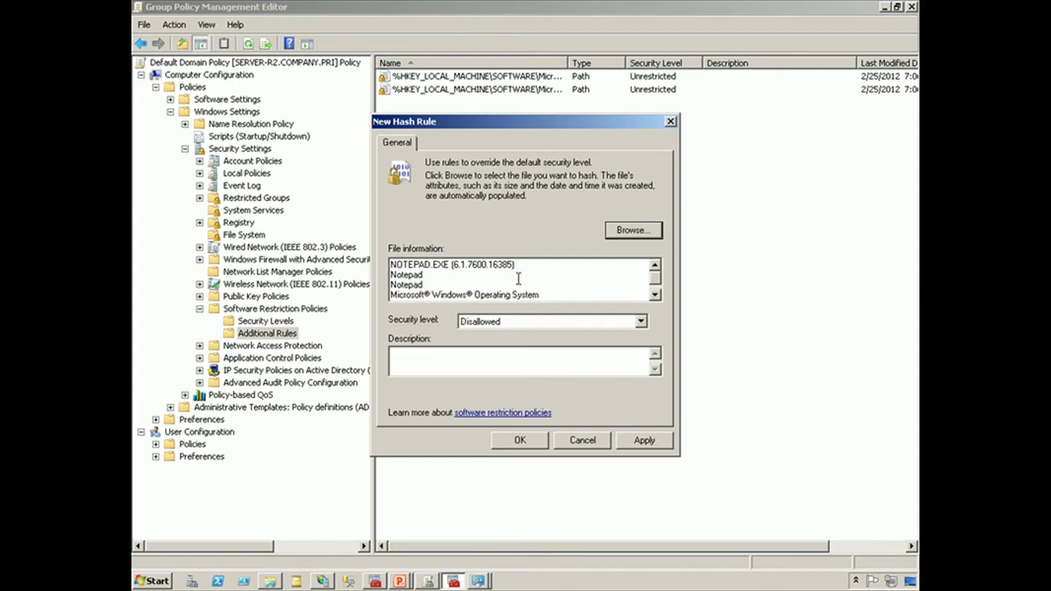
Set the Notepad hash rule to Unrestricted and save it
click(642, 322)
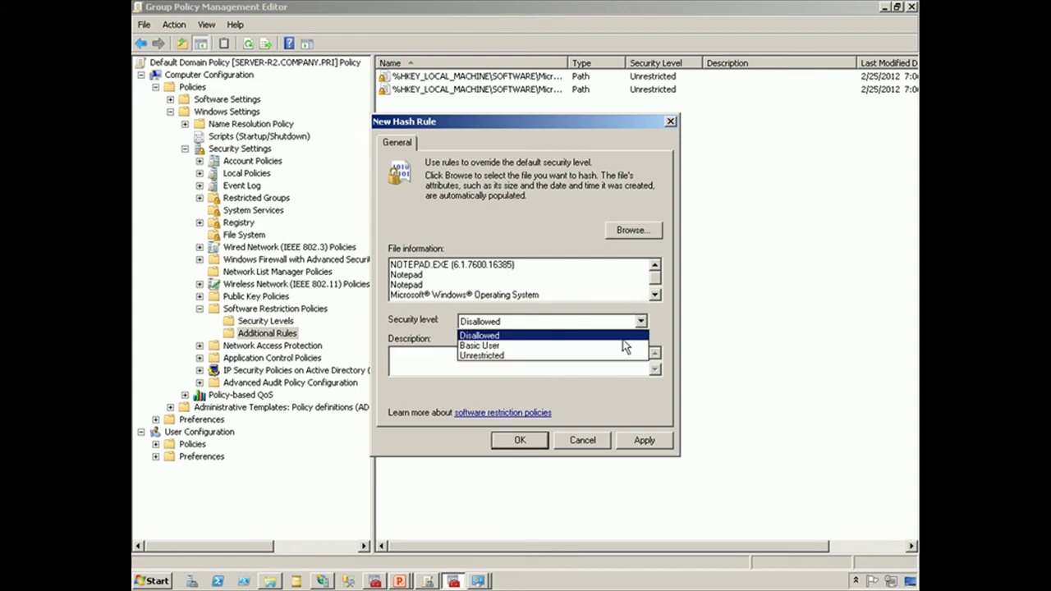
click(622, 356)
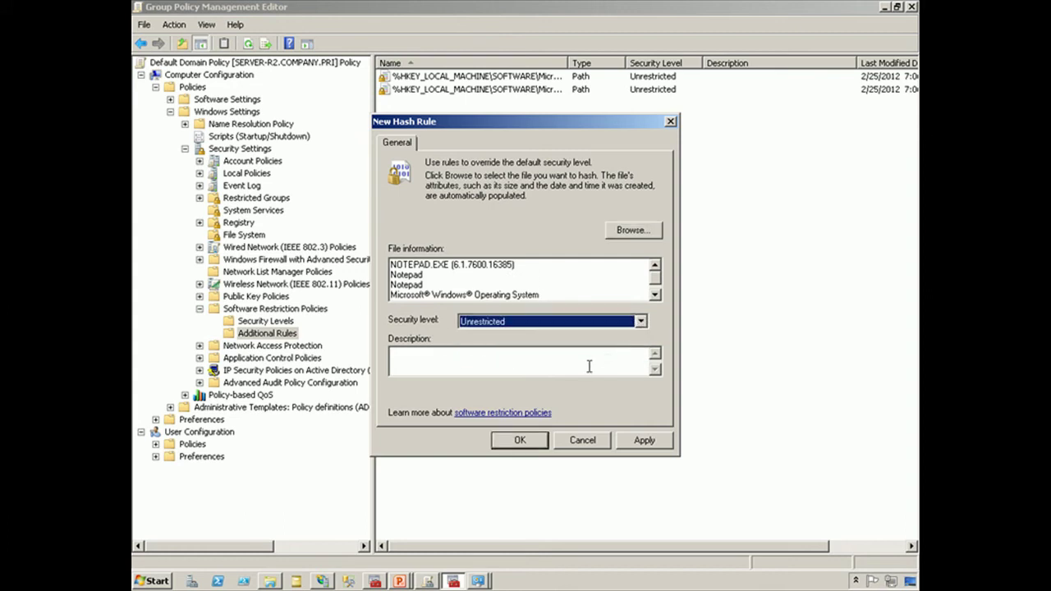
click(517, 441)
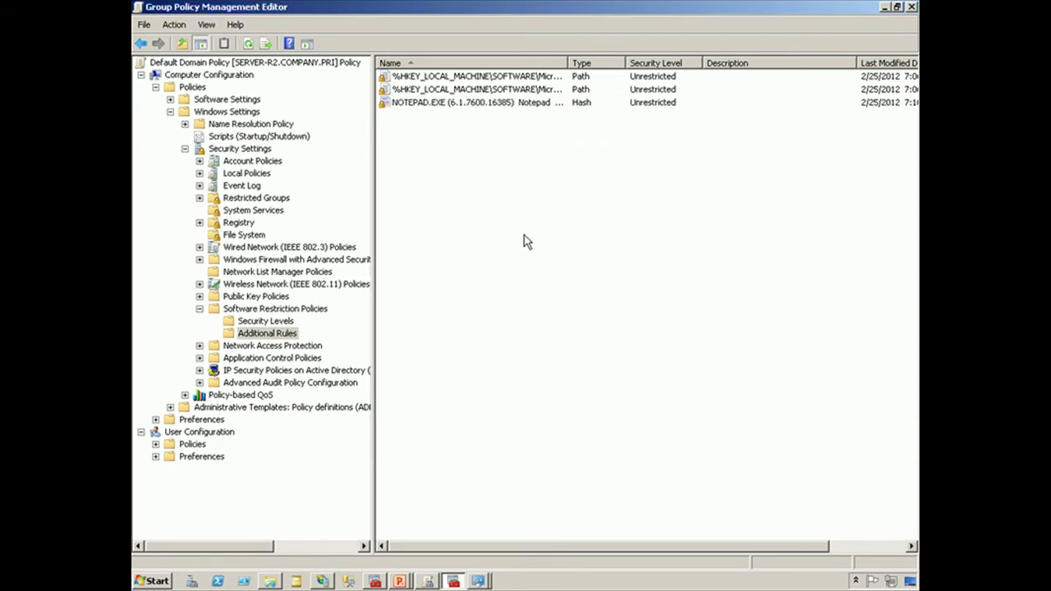
Start a new certificate rule and check the subject name help tip
right_click(444, 133)
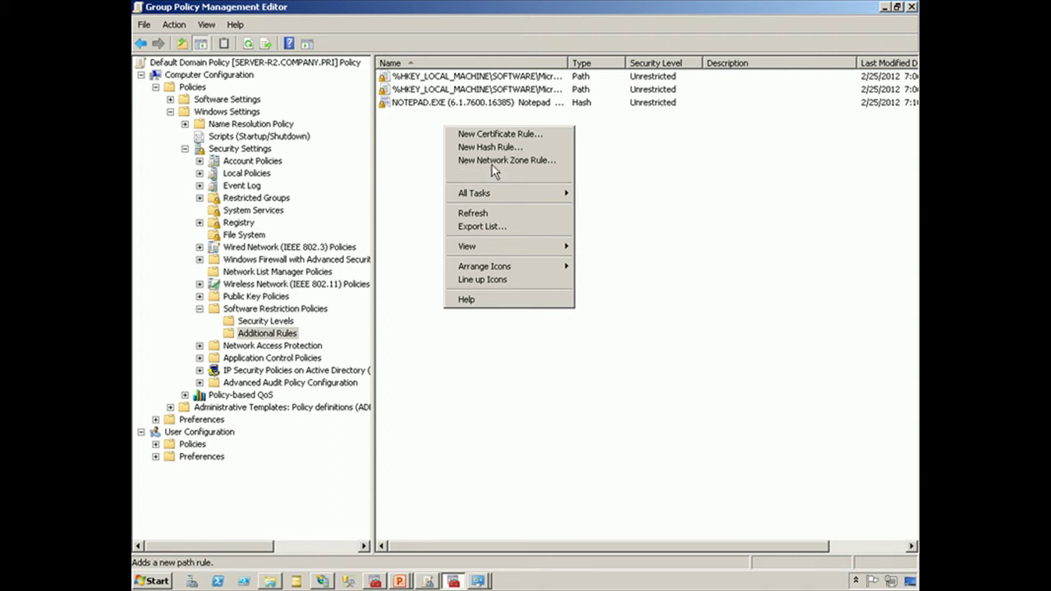
click(502, 135)
right_click(518, 236)
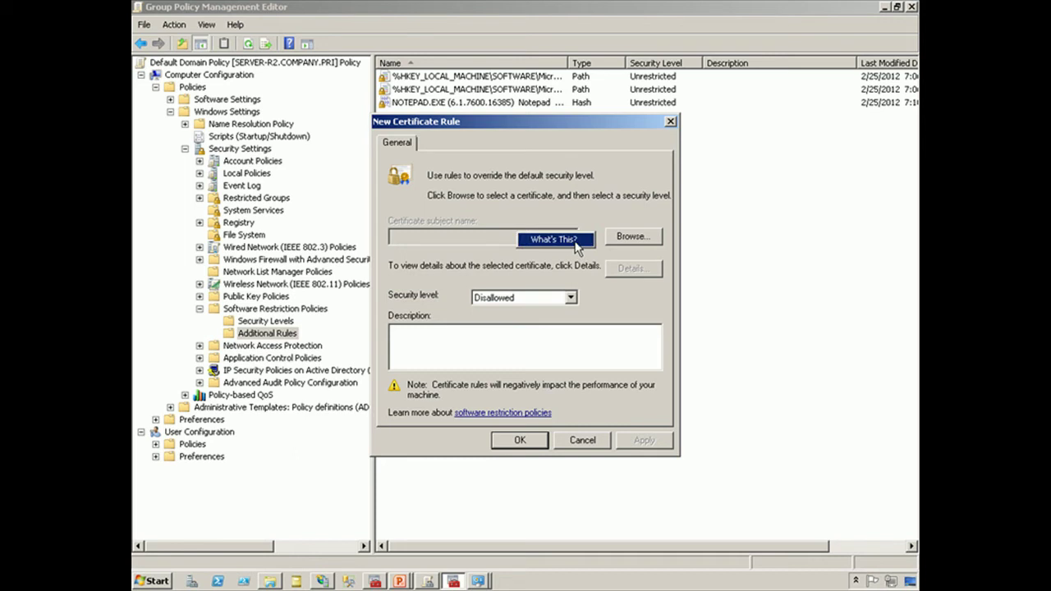
click(575, 239)
Try notepad.exe as the certificate file and dismiss the invalid-certificate warning
click(631, 238)
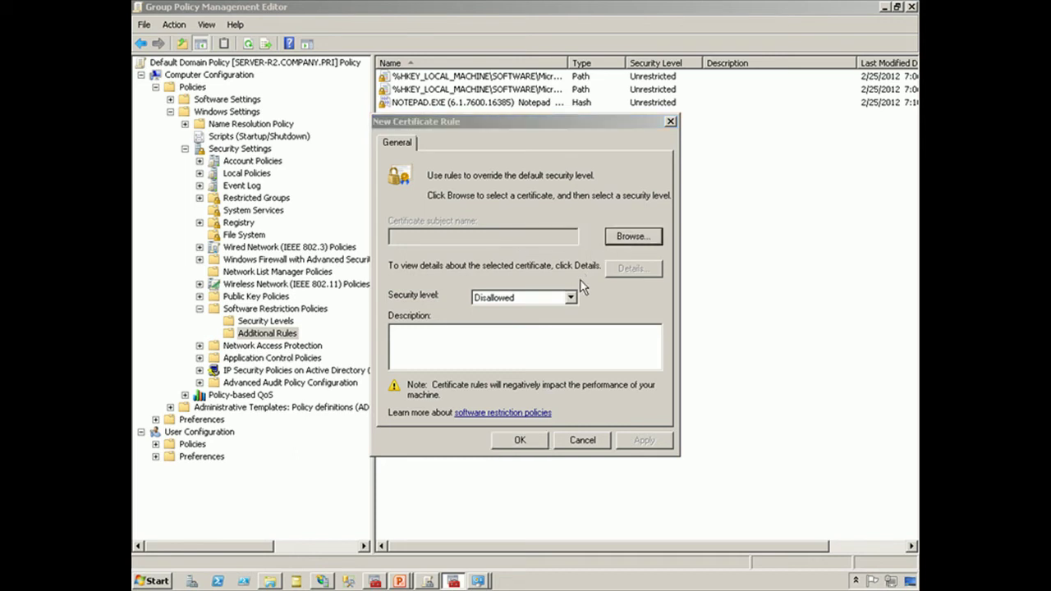
text(note)
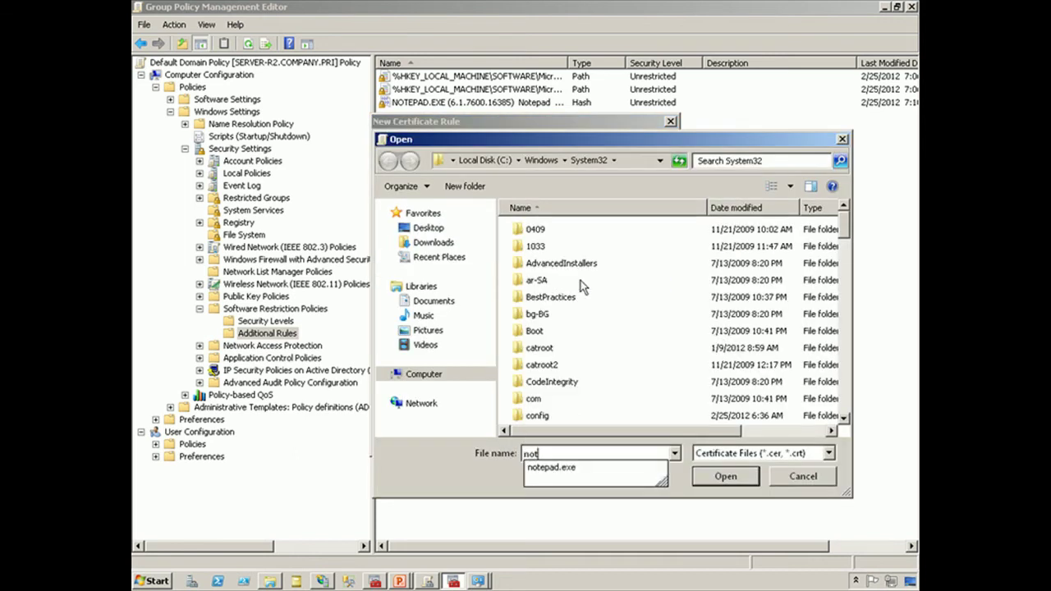
click(554, 467)
click(730, 480)
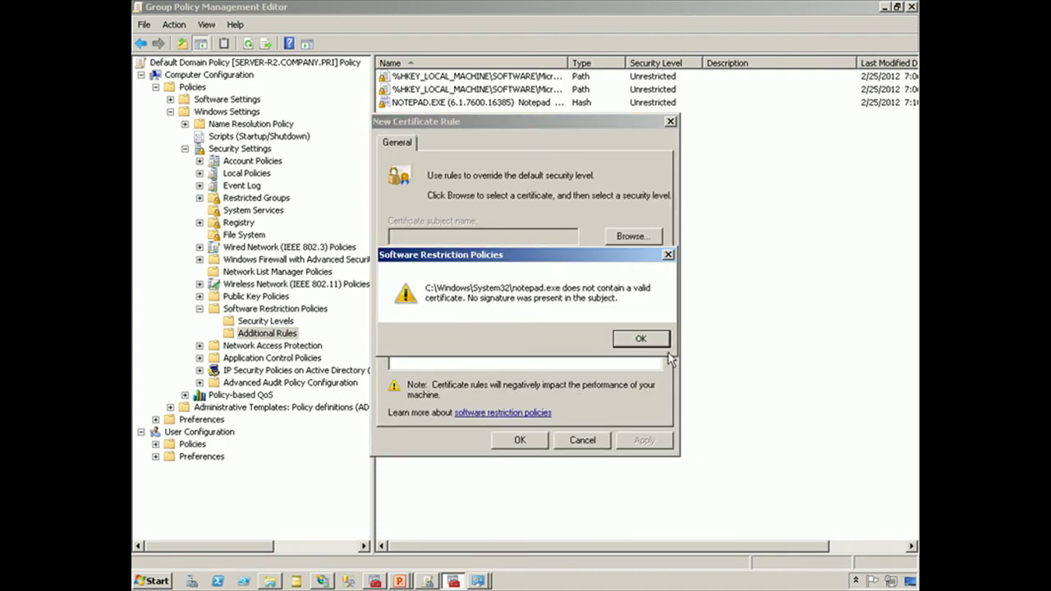
click(656, 339)
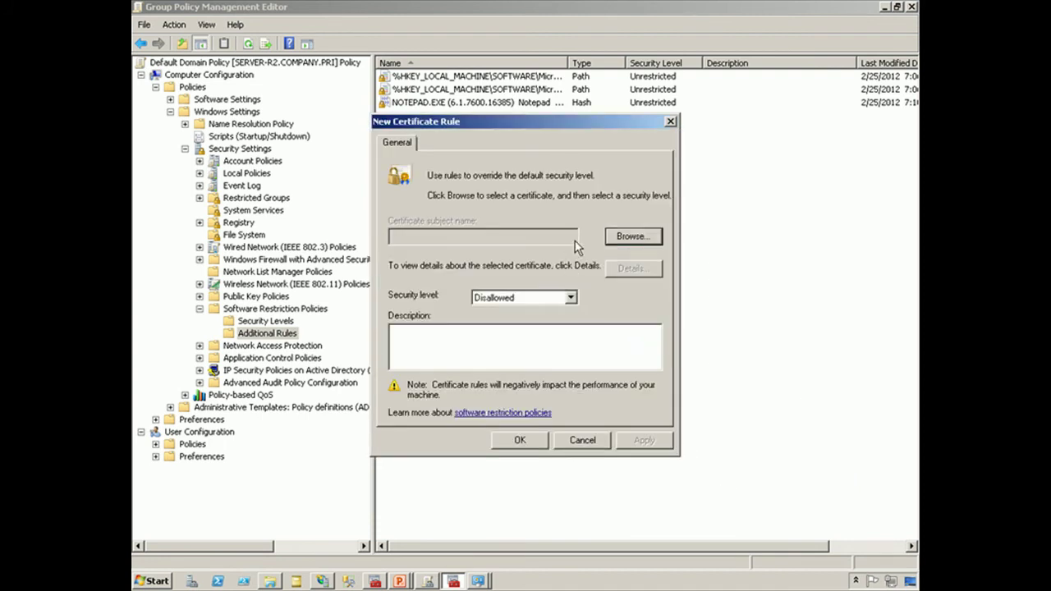
Browse into Visual Studio 9.0's Business Intelligence Projects folder and switch the filter to Signed Files
click(629, 237)
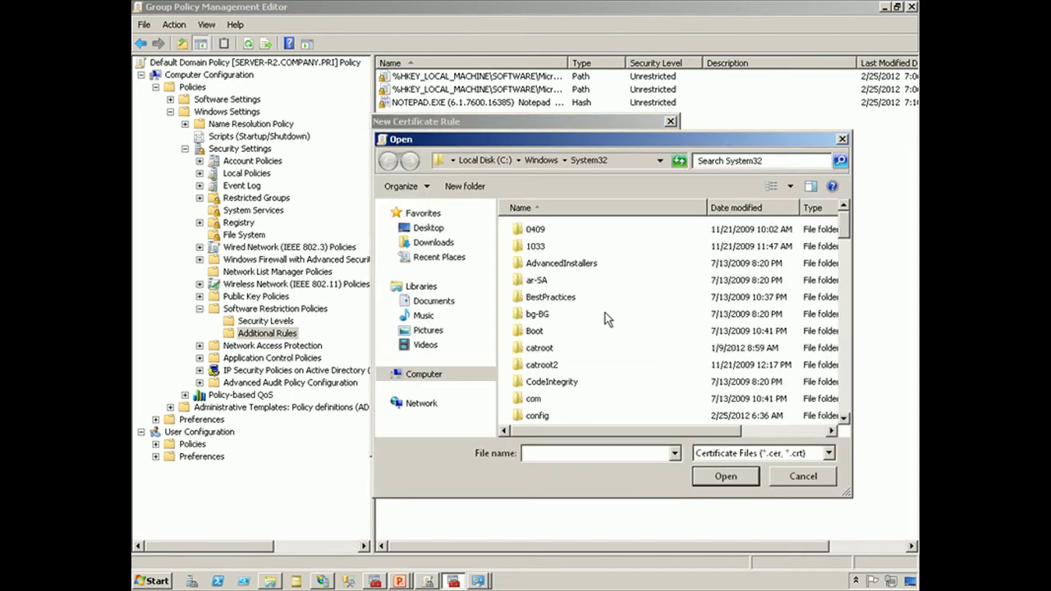
text(c:\pro)
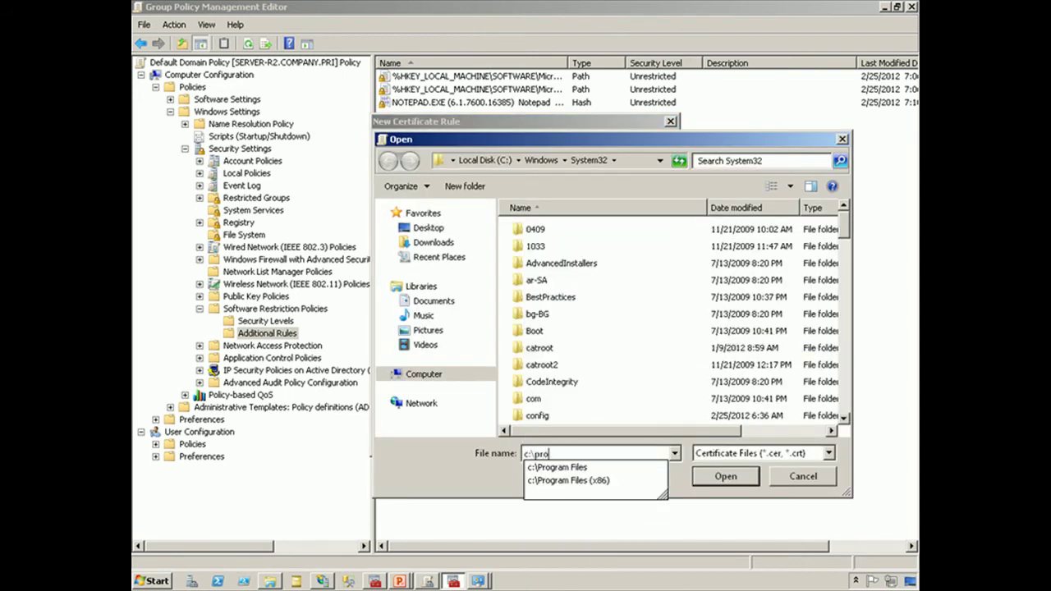
key(Down)
key(Return)
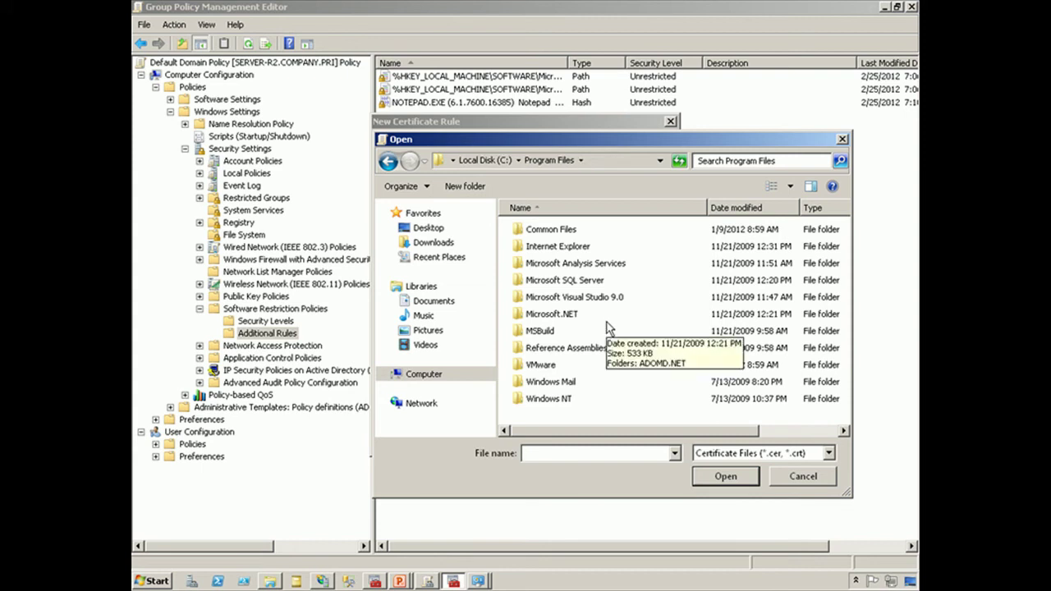
double_click(602, 298)
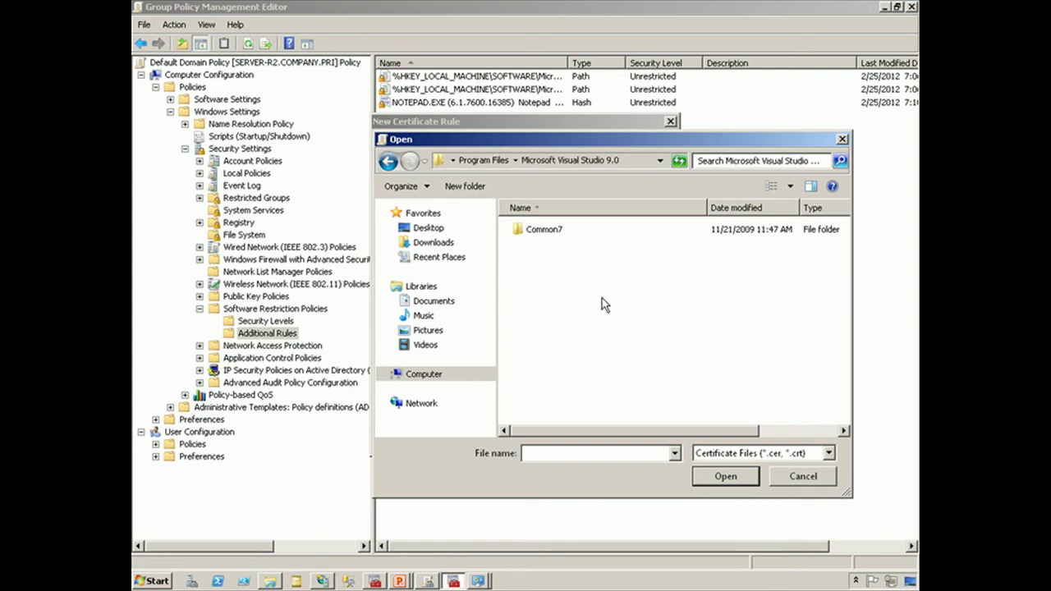
double_click(543, 239)
double_click(534, 233)
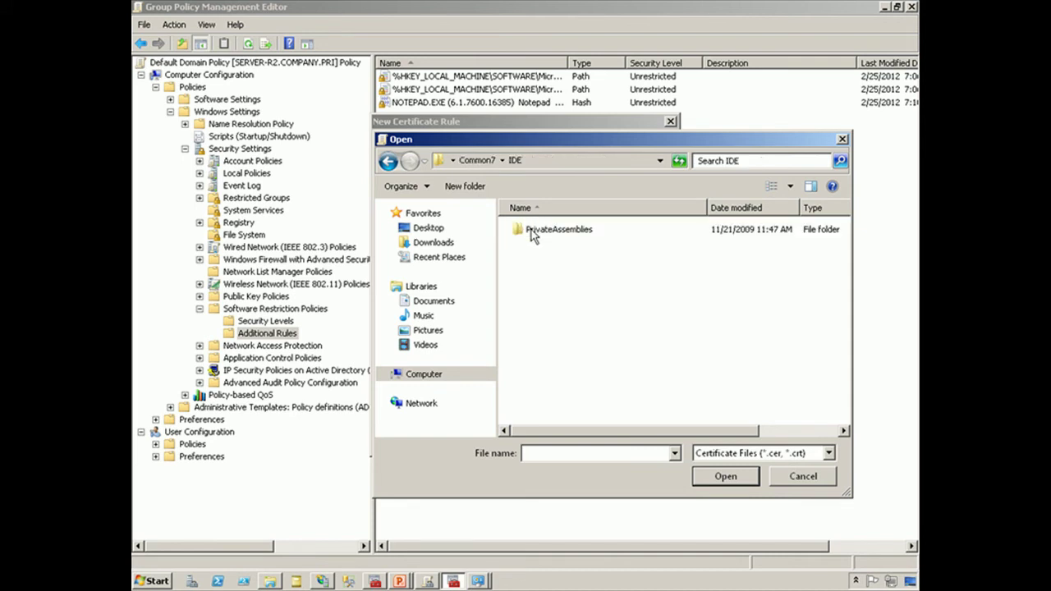
double_click(531, 234)
double_click(532, 233)
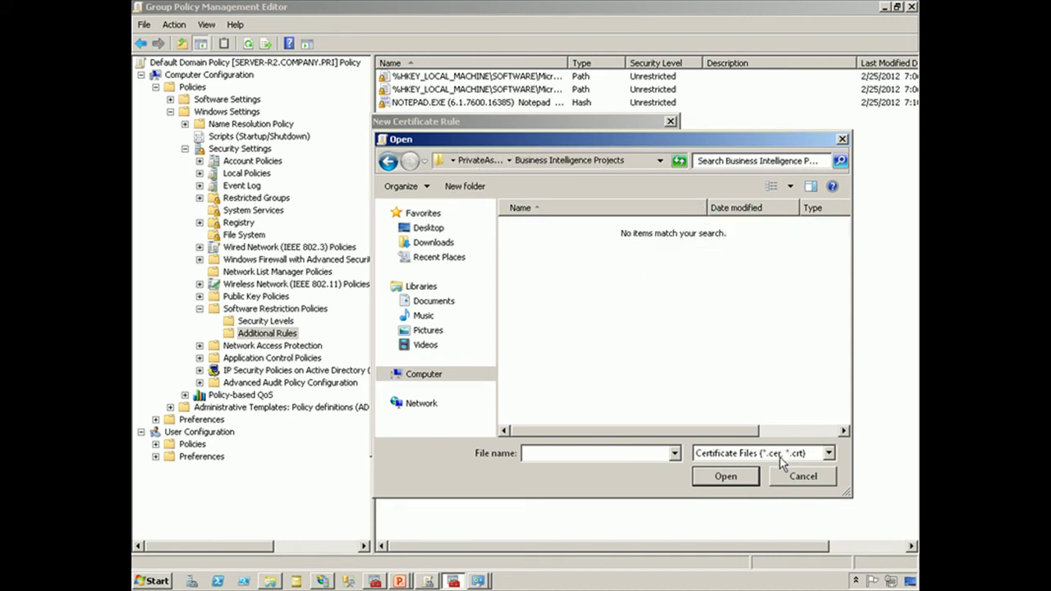
click(828, 454)
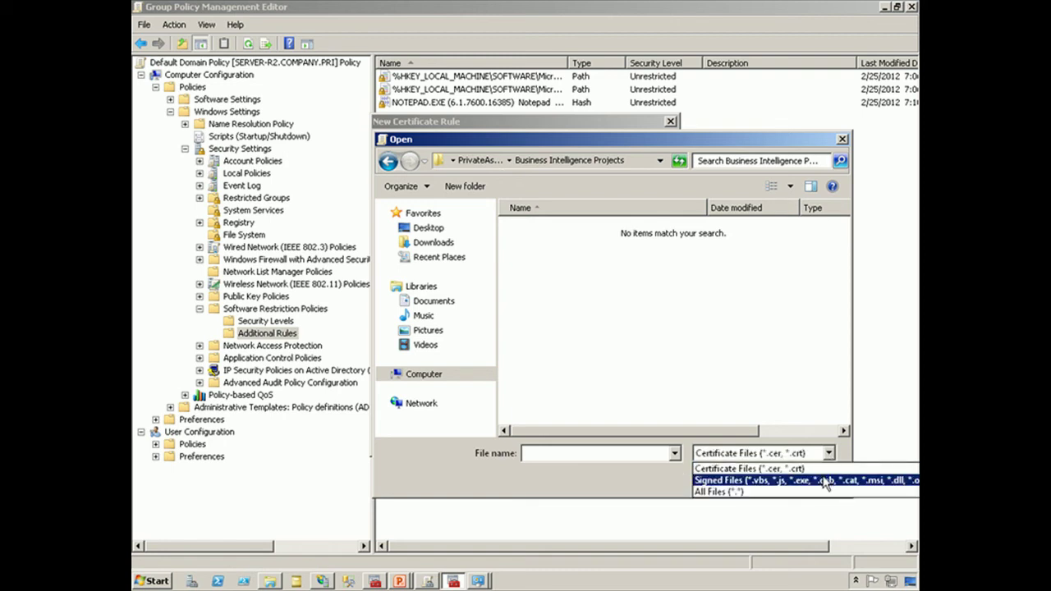
click(824, 481)
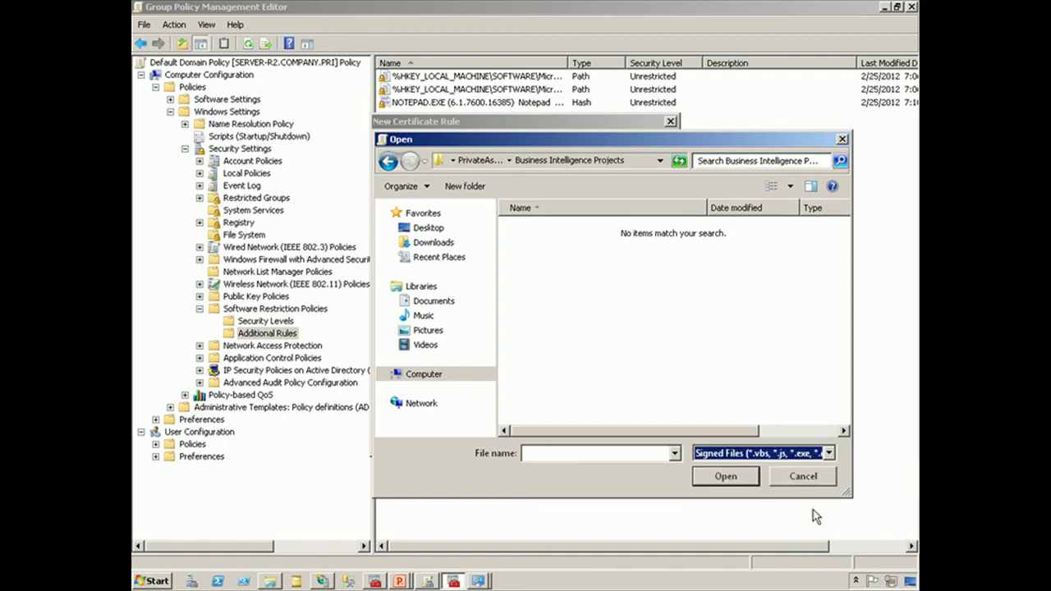
click(468, 162)
Take the certificate from iexplore in C:\Program Files\Internet Explorer
click(598, 453)
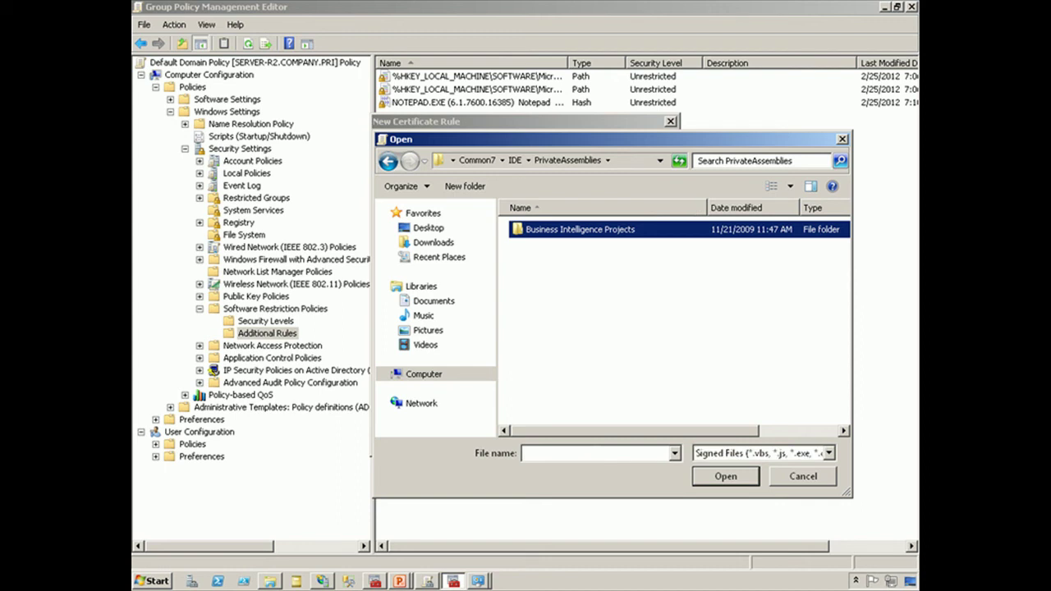
text(c:\prog)
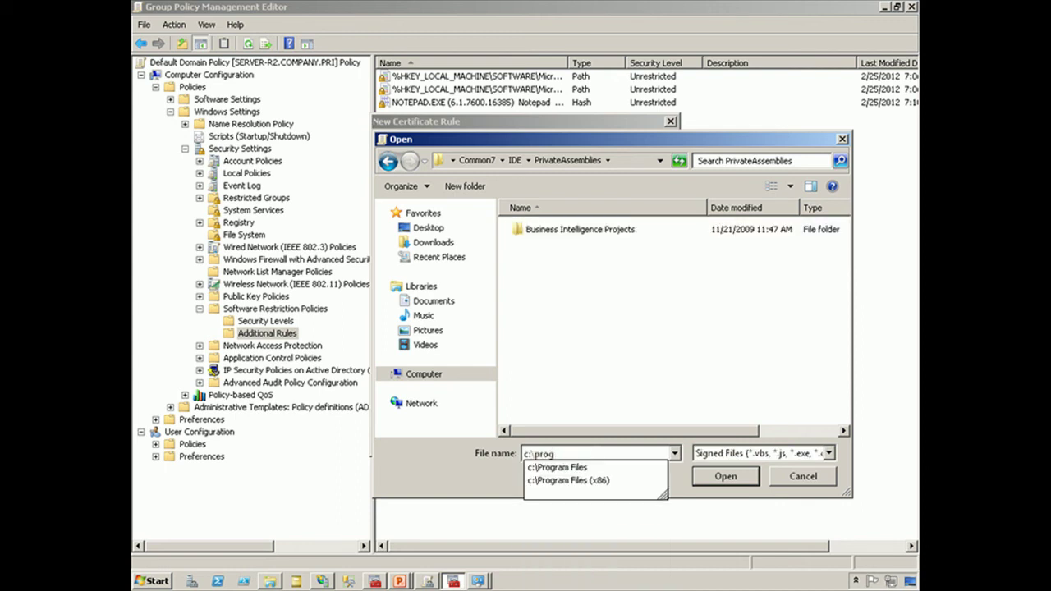
key(Down)
key(Down)
key(Up)
key(Return)
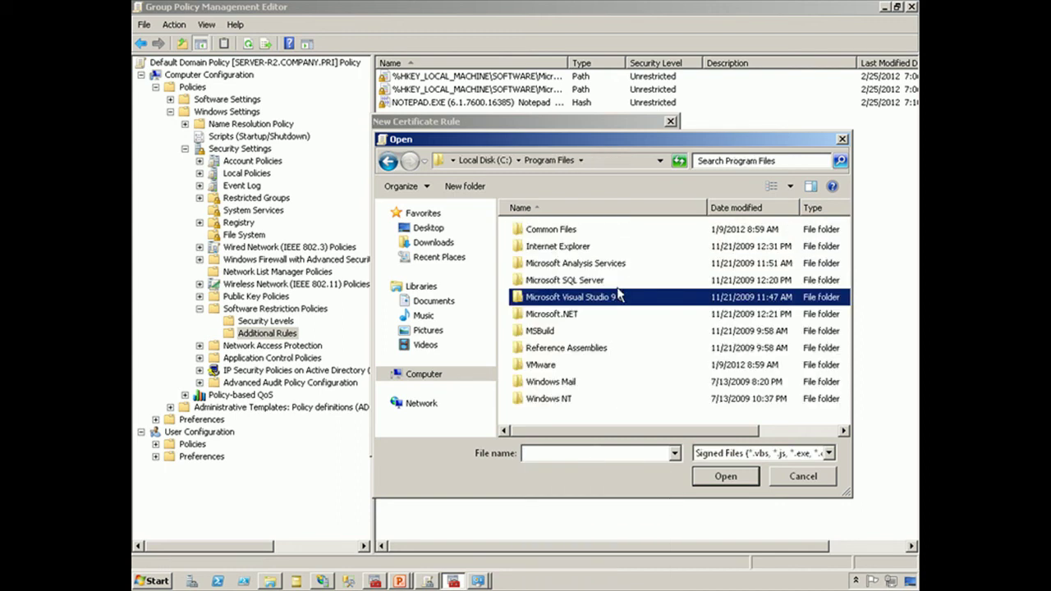
double_click(578, 246)
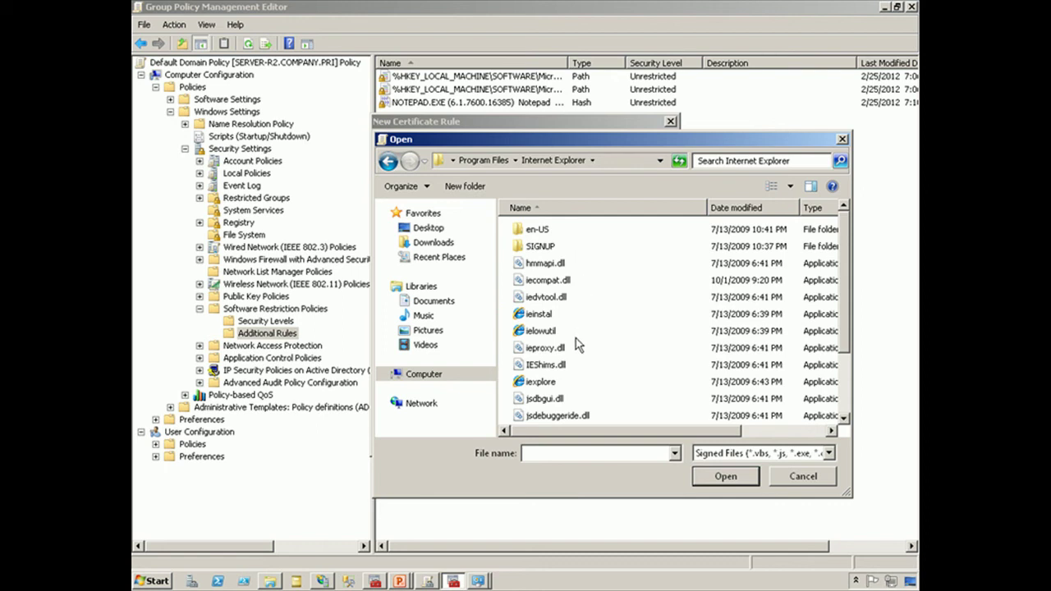
click(542, 382)
click(731, 477)
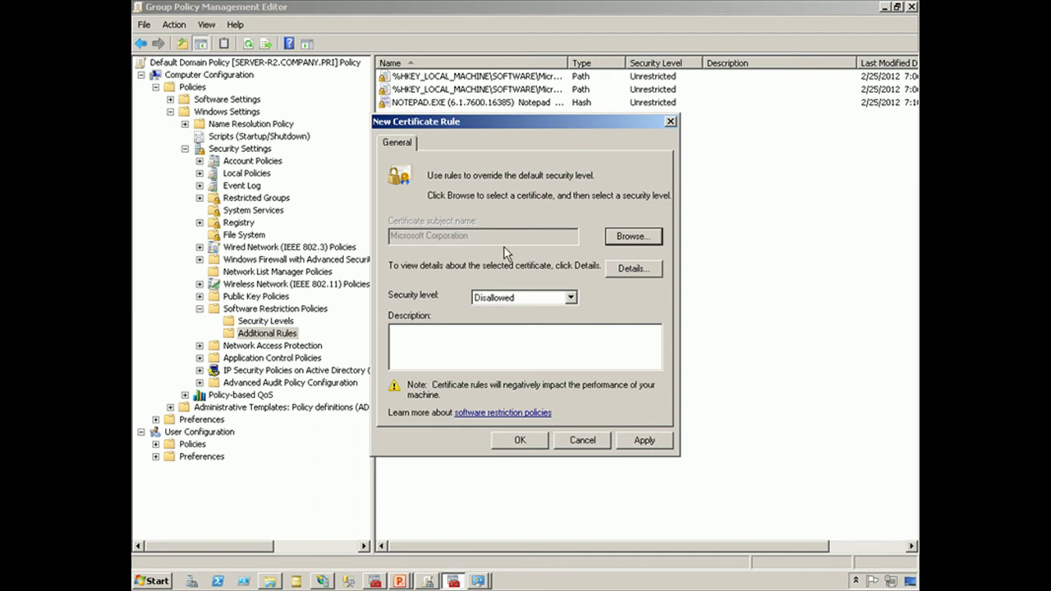
Set the Microsoft Corporation certificate rule to Unrestricted, save it, and accept enabling certificate rules
click(571, 297)
click(560, 330)
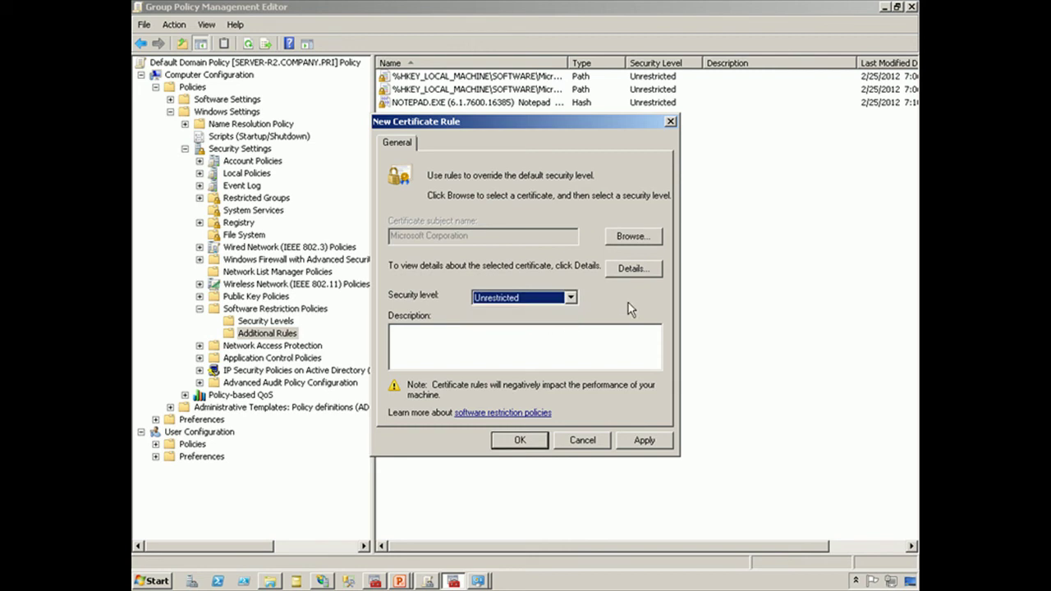
click(530, 441)
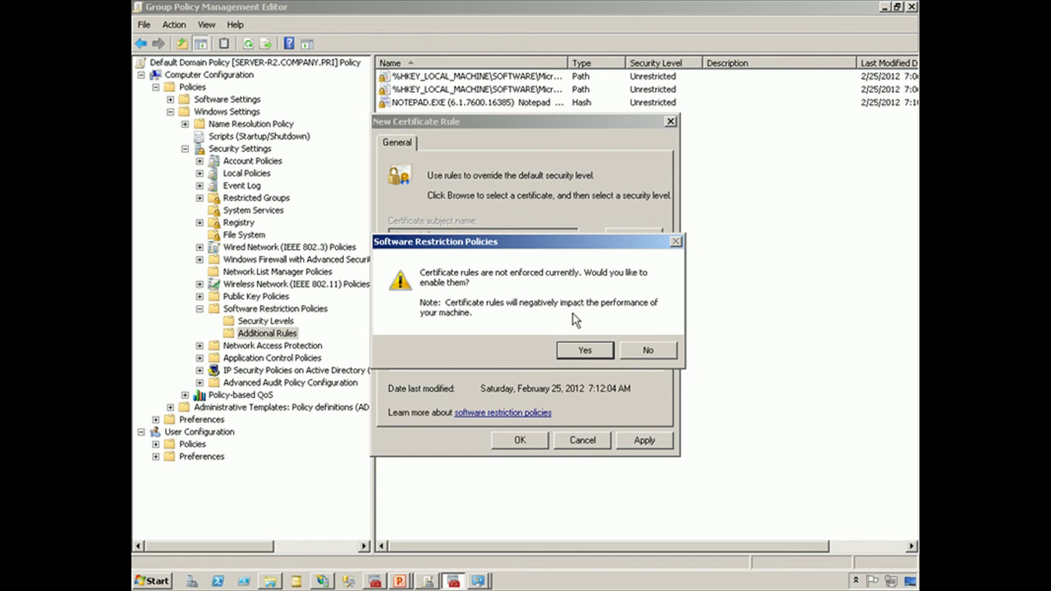
click(647, 351)
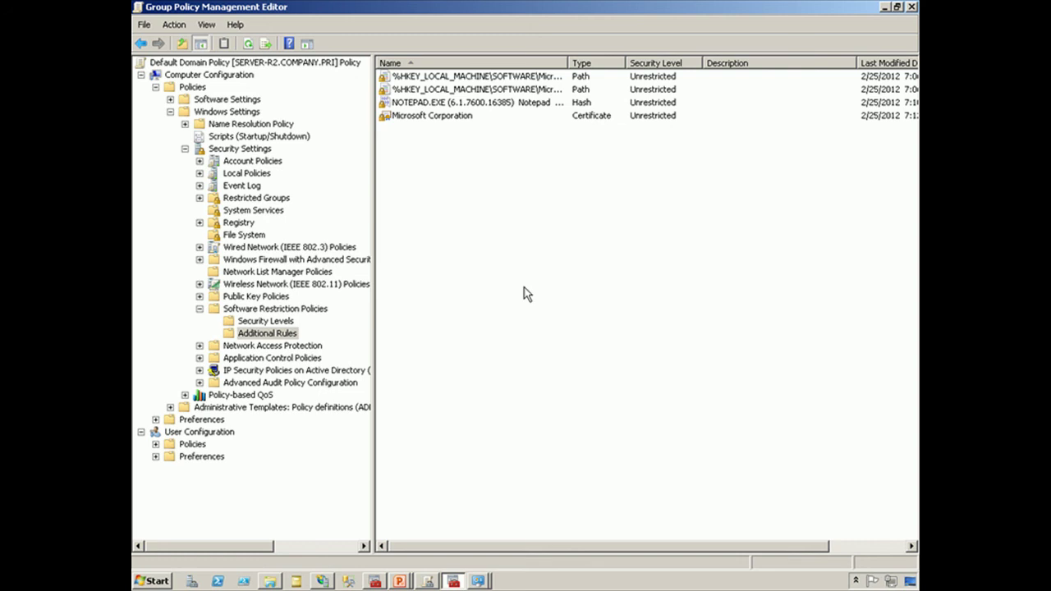
Select then deselect the Microsoft Corporation rule and return to the Software Restriction Policies object types
click(467, 116)
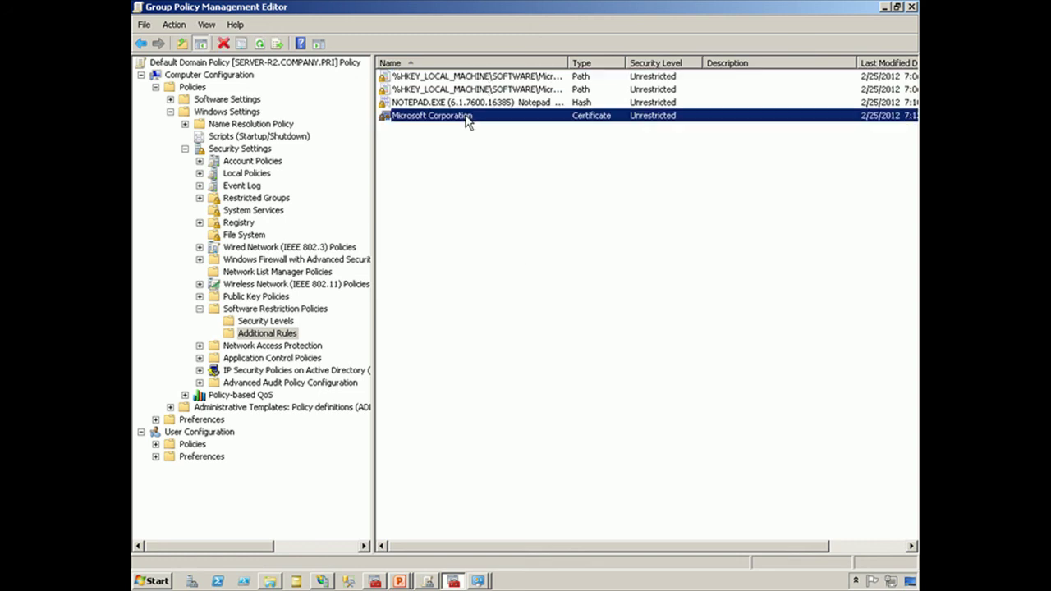
click(491, 188)
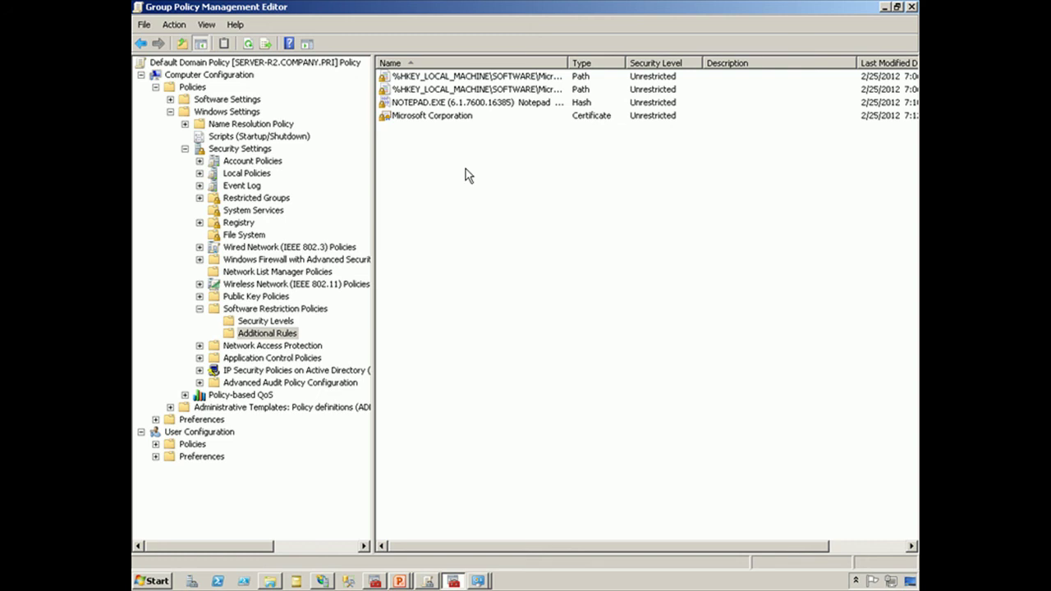
click(308, 310)
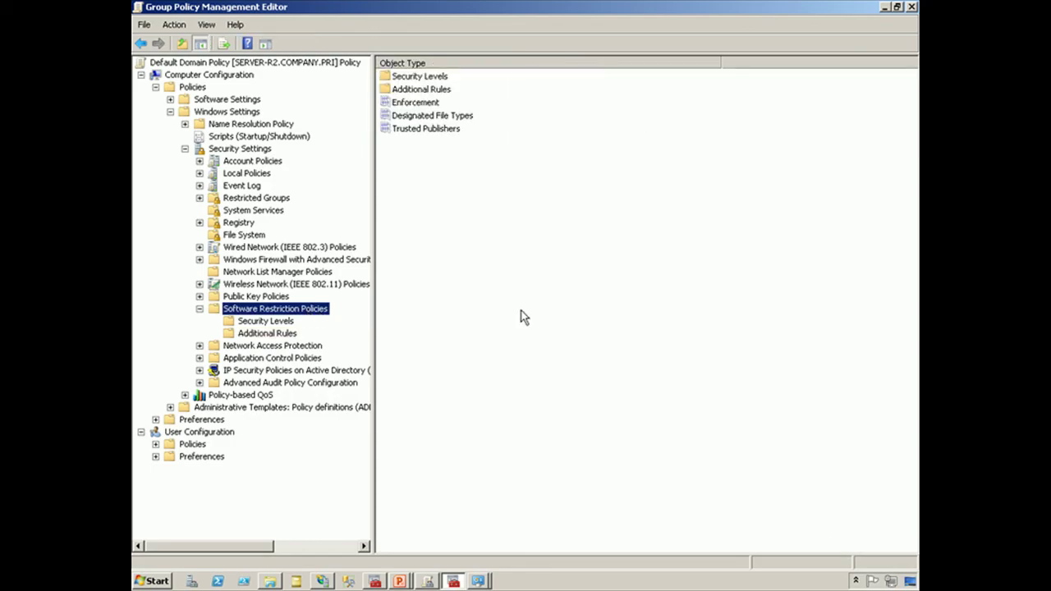